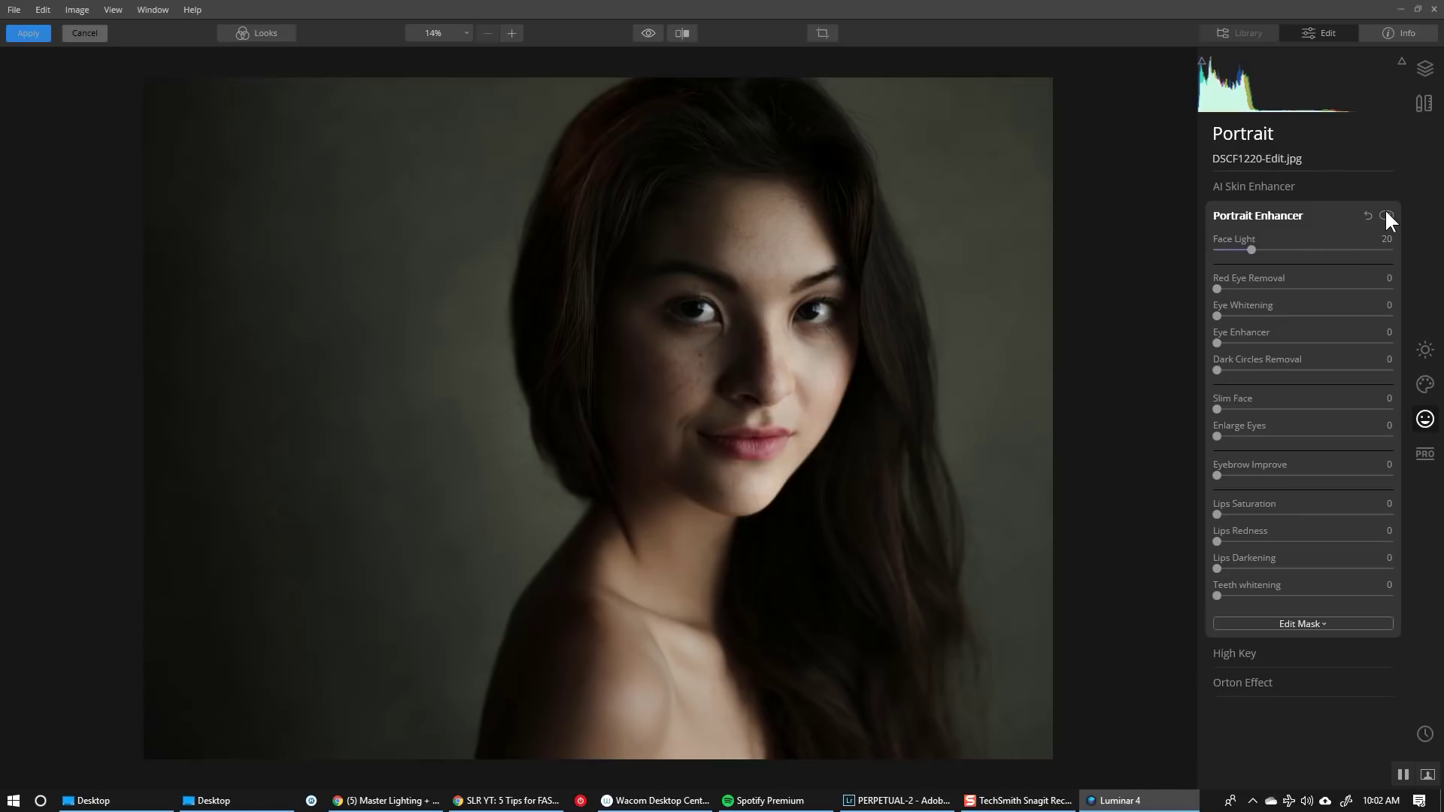
Toggle the Portrait Enhancer effect off and on to compare the portrait with and without it.
click(1386, 214)
click(1389, 214)
click(1385, 214)
click(1387, 214)
Set the AI Skin Enhancer amount to 58 and enable AI Skin Defects Removal.
click(1266, 190)
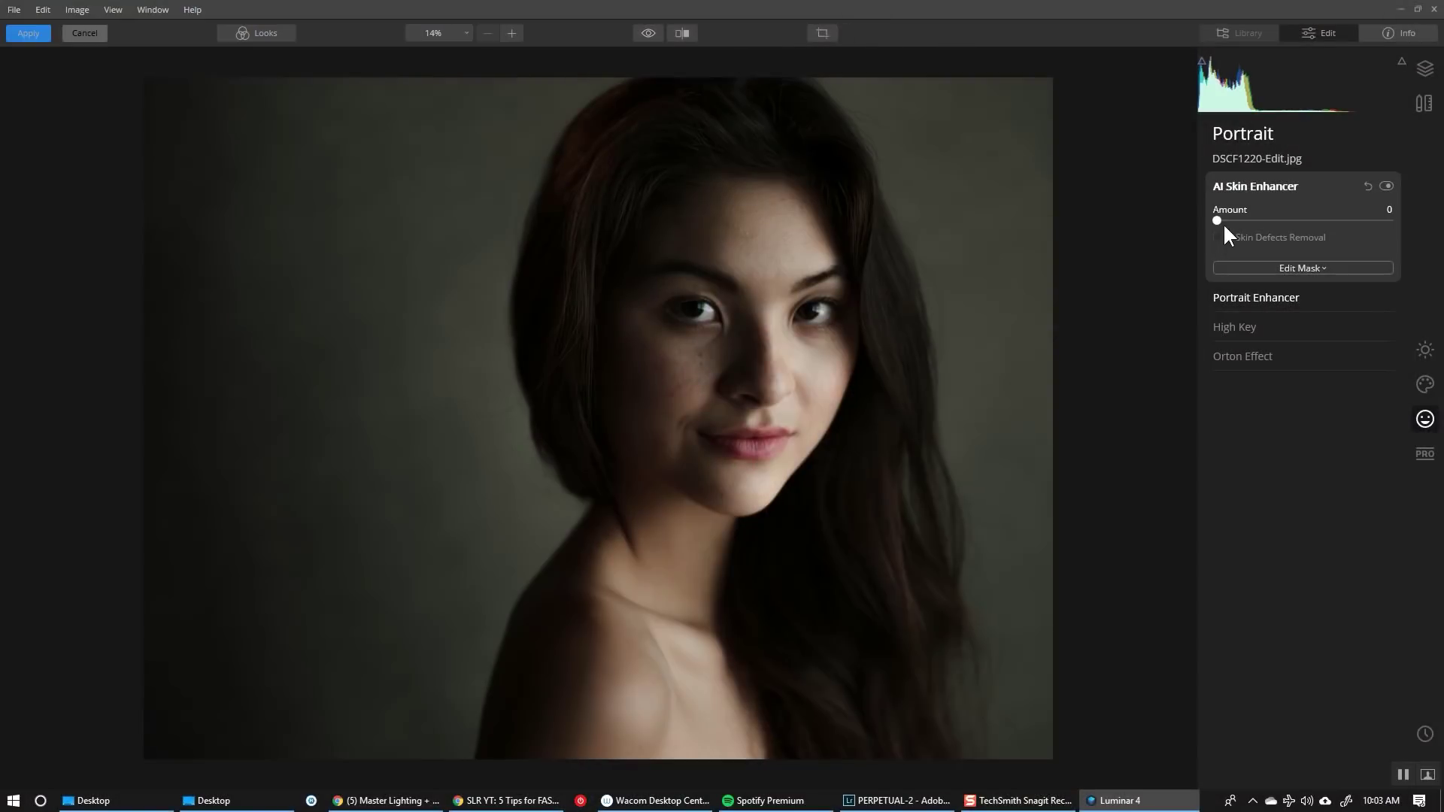
drag(1217, 222, 1265, 223)
drag(1237, 269, 1282, 269)
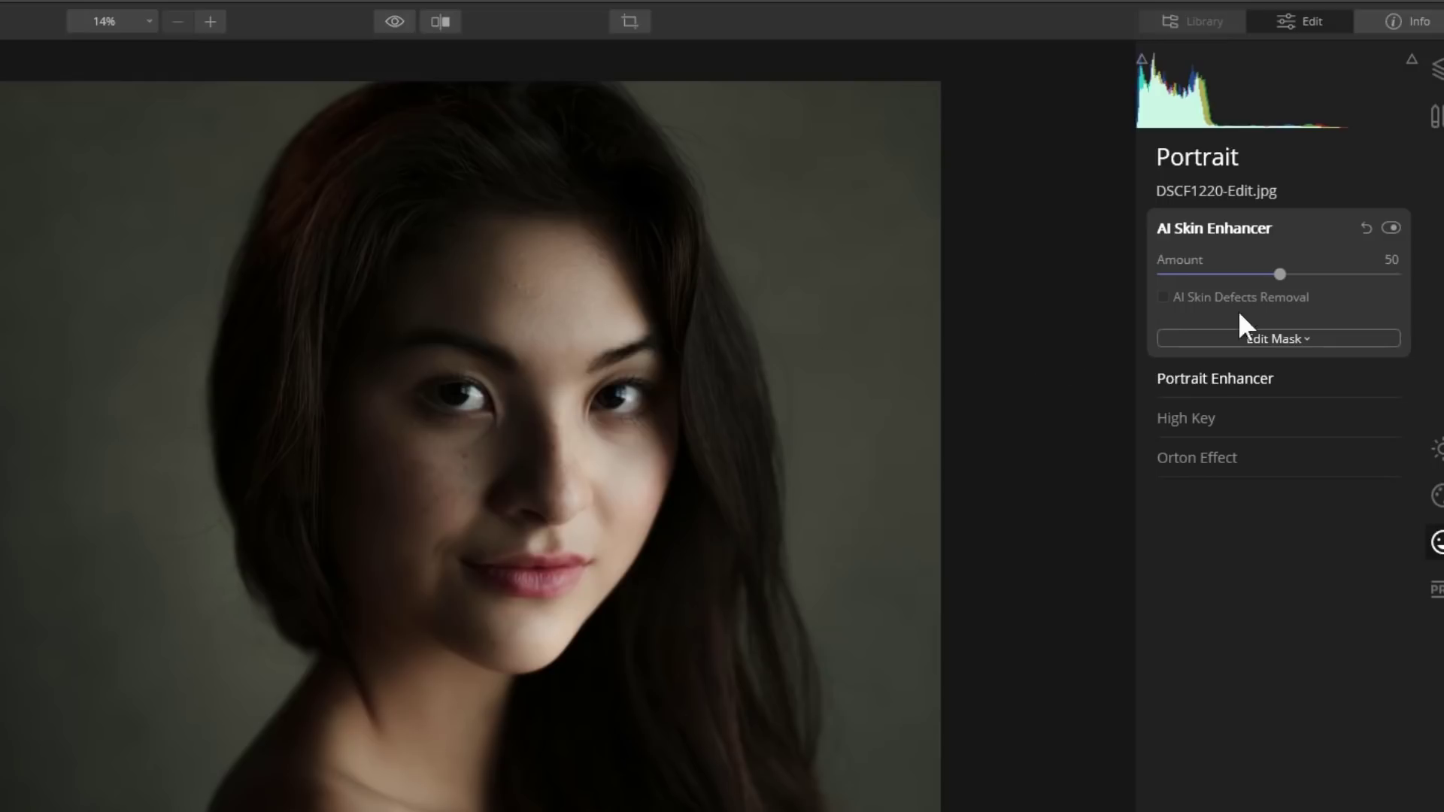
drag(1280, 273, 1307, 277)
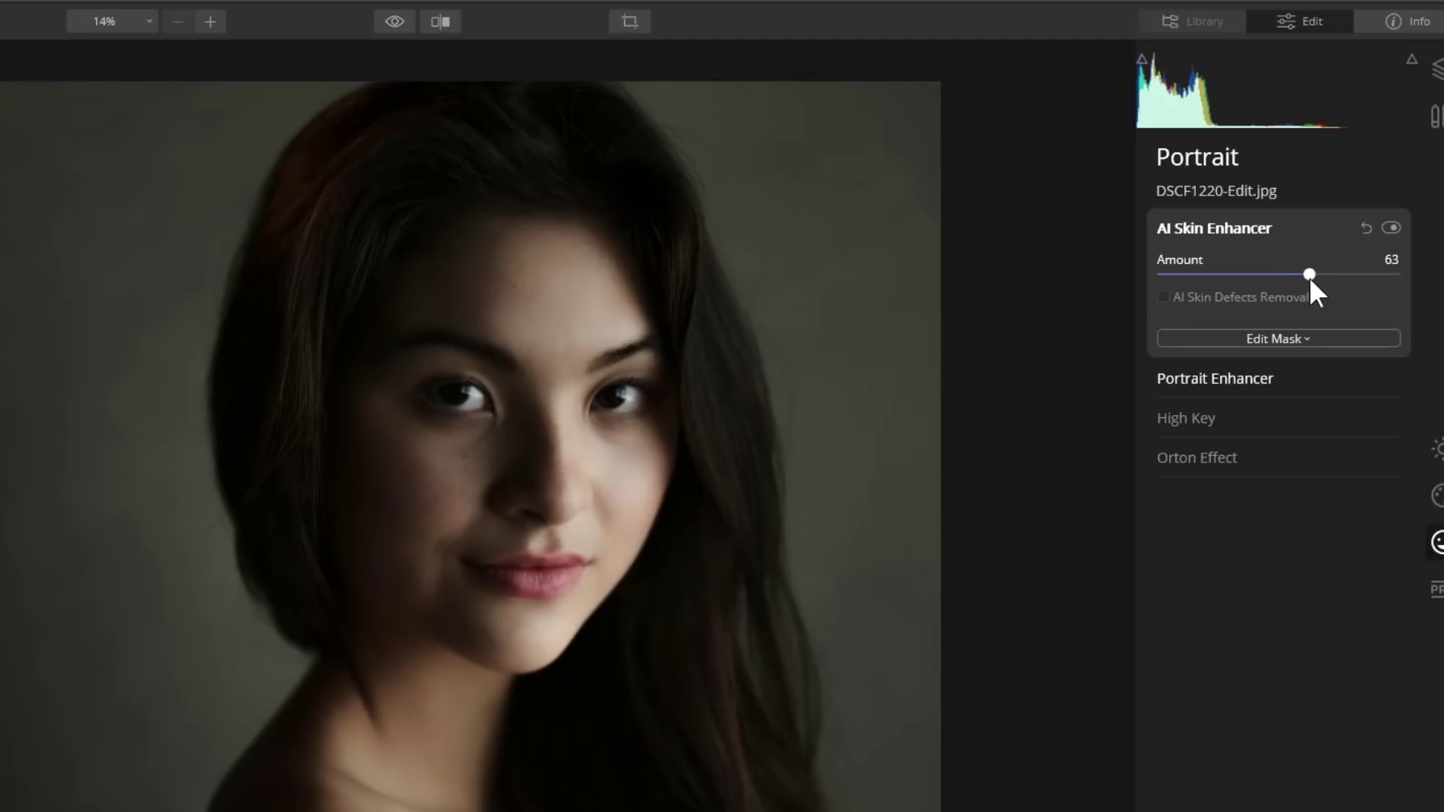
drag(1316, 280, 1359, 282)
drag(1361, 273, 1355, 274)
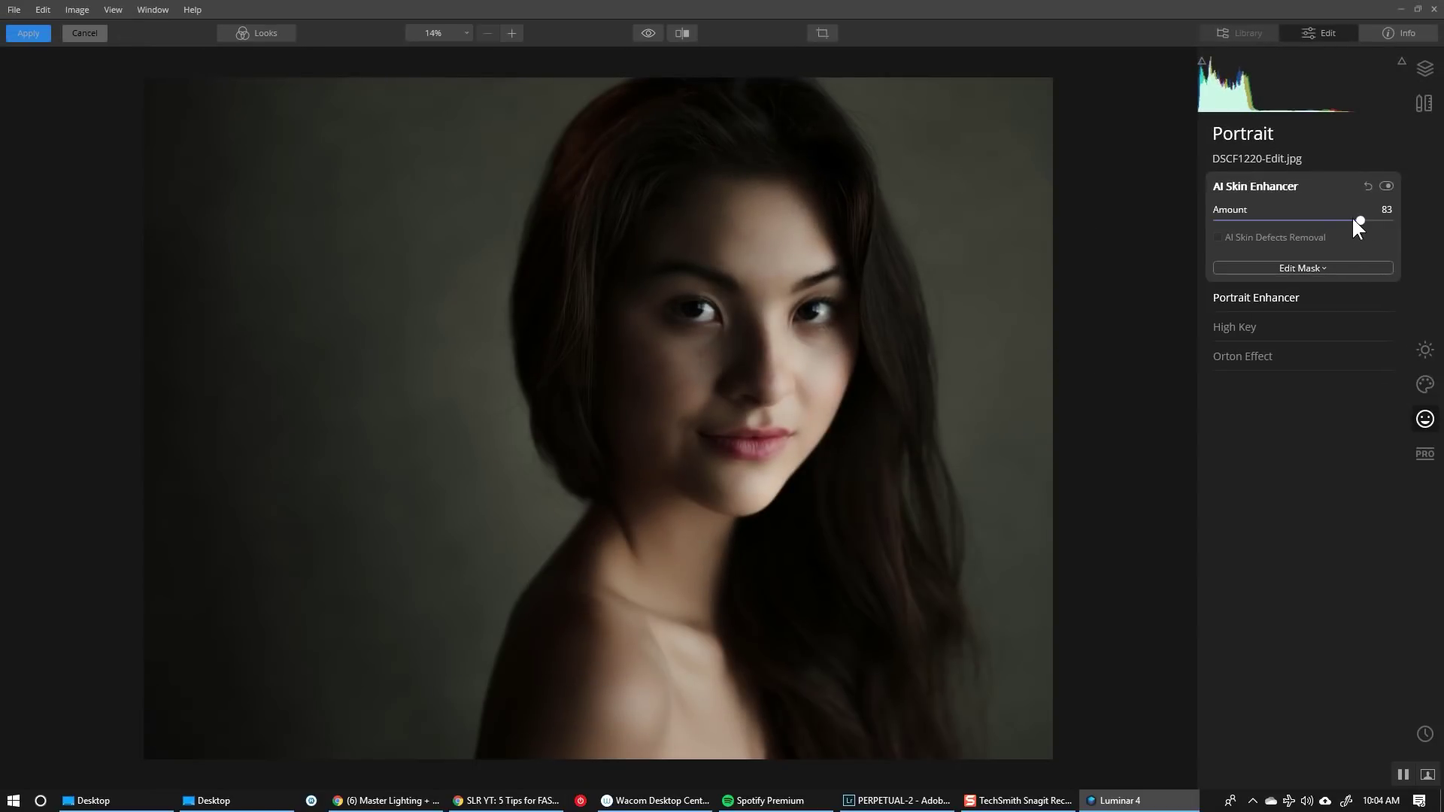
drag(1321, 219, 1315, 220)
Start a brush mask for the AI Skin Enhancer and brush over the freckled cheek and nose at size 100.
click(1363, 263)
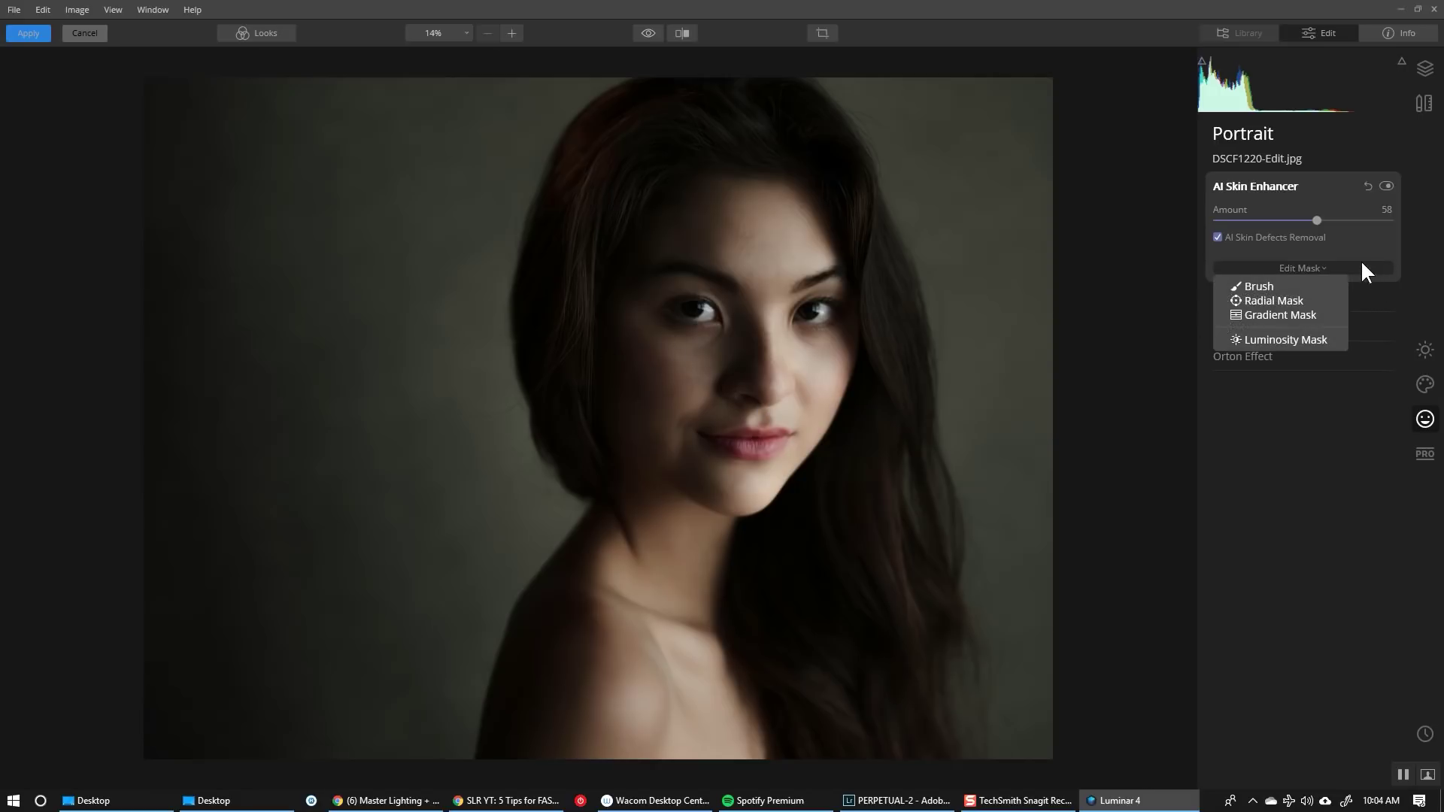
click(1272, 285)
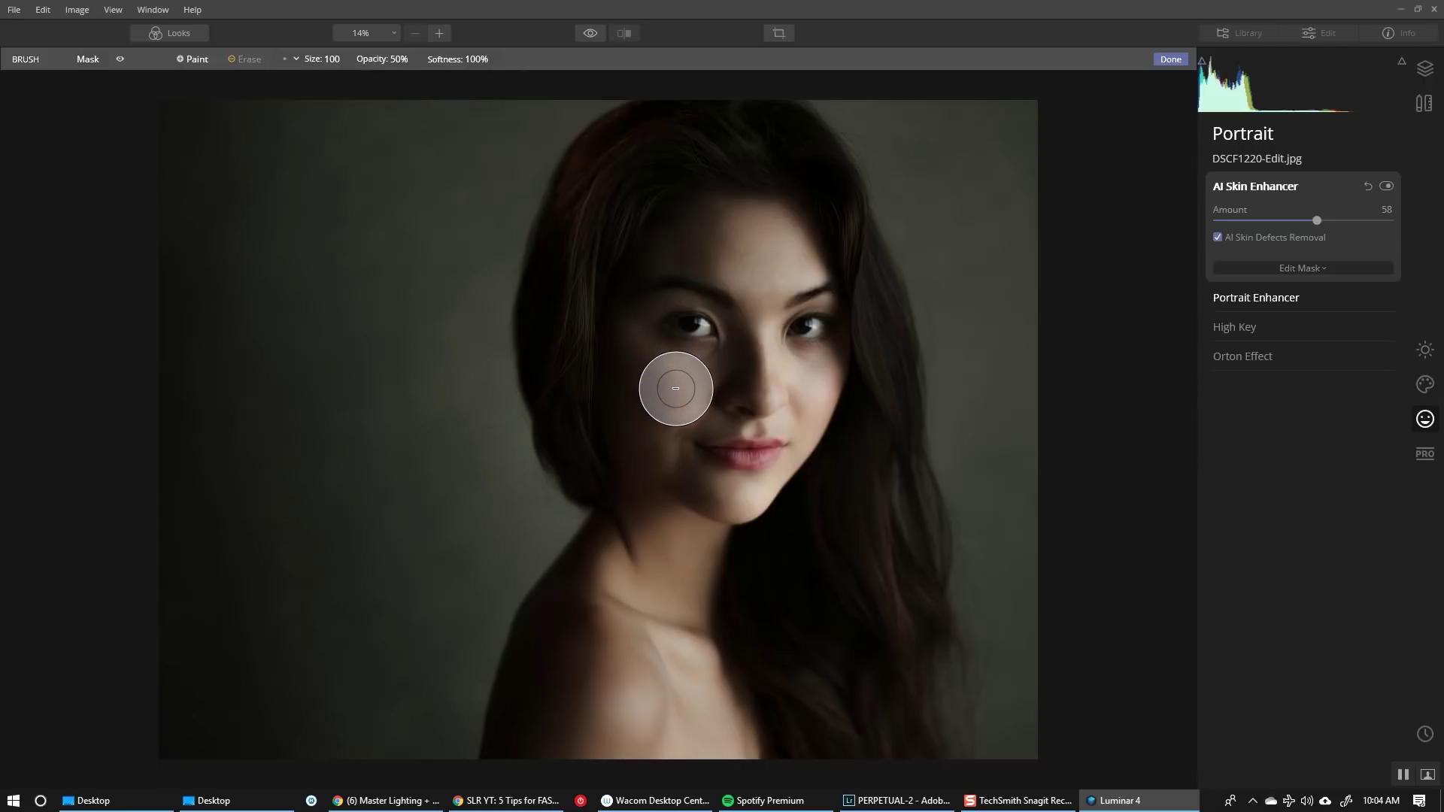
mouse_move(671, 393)
mouse_down()
mouse_move(706, 373)
mouse_move(671, 388)
mouse_move(654, 376)
mouse_move(701, 375)
mouse_move(689, 400)
mouse_move(762, 394)
mouse_move(776, 351)
mouse_up()
Touch up the skin enhancement mask over the cheek and nose with a smaller brush and finish the mask.
key(bracketleft)
key(bracketleft)
key(bracketleft)
key(bracketleft)
key(bracketleft)
key(bracketleft)
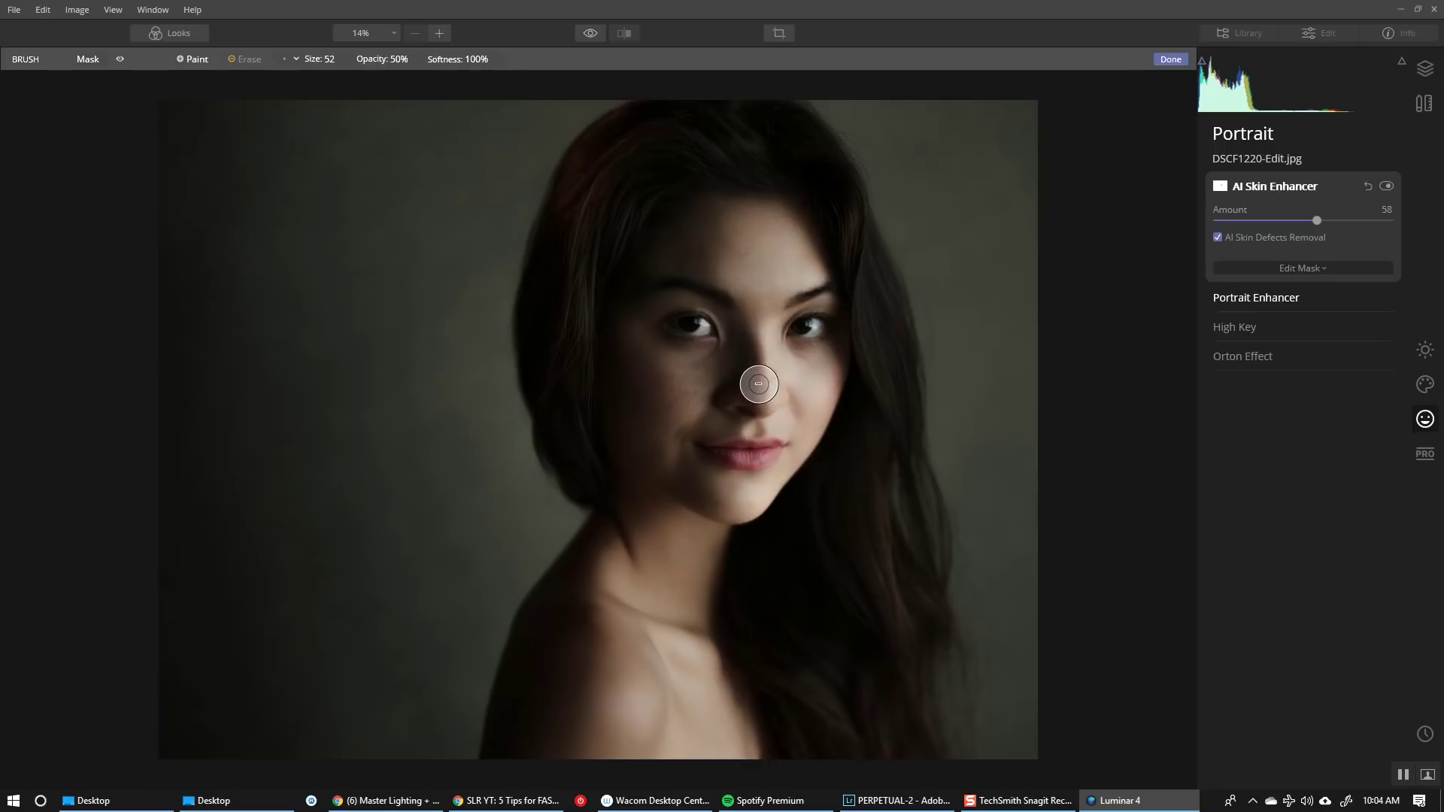
key(bracketright)
key(bracketright)
key(bracketright)
key(bracketright)
key(bracketright)
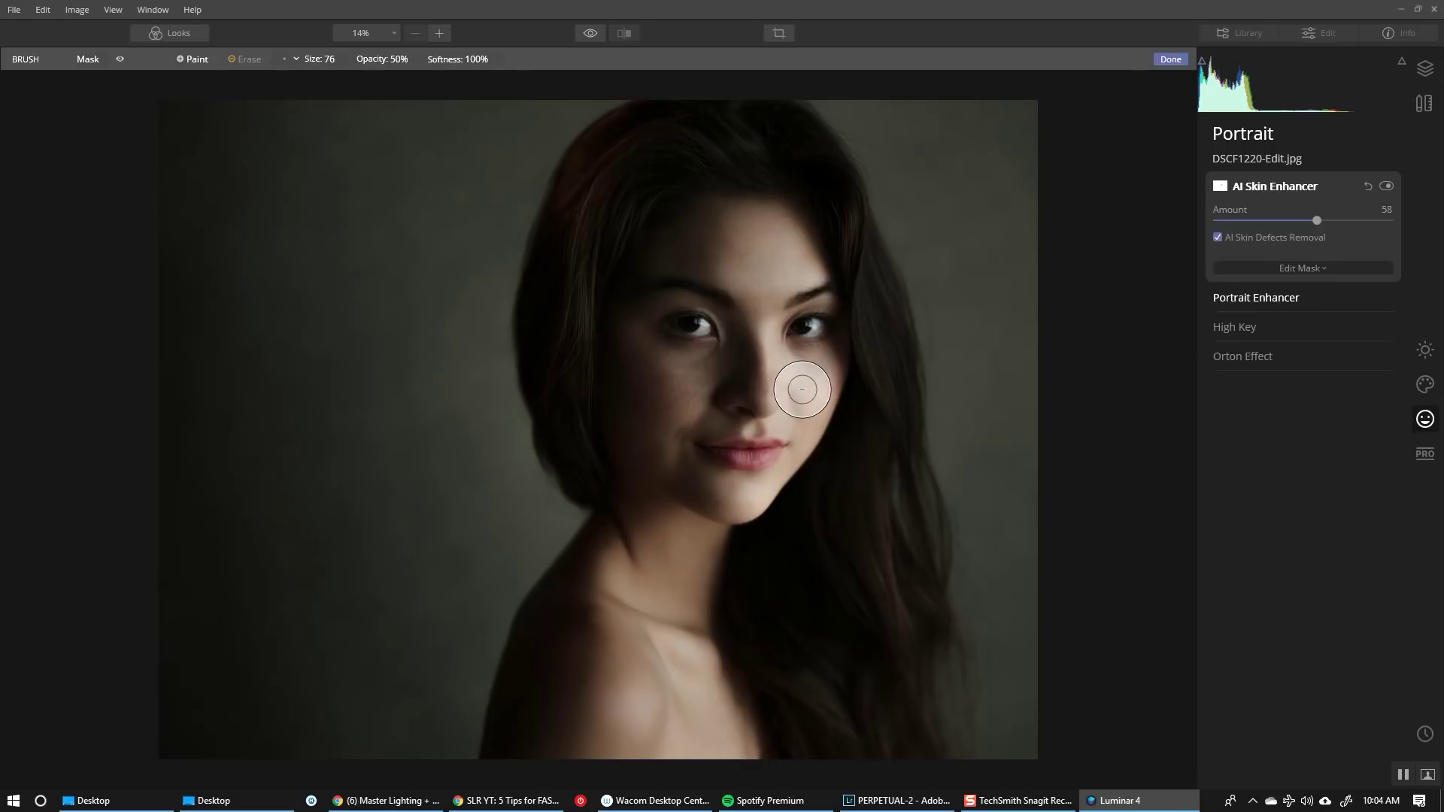
key(bracketleft)
key(bracketleft)
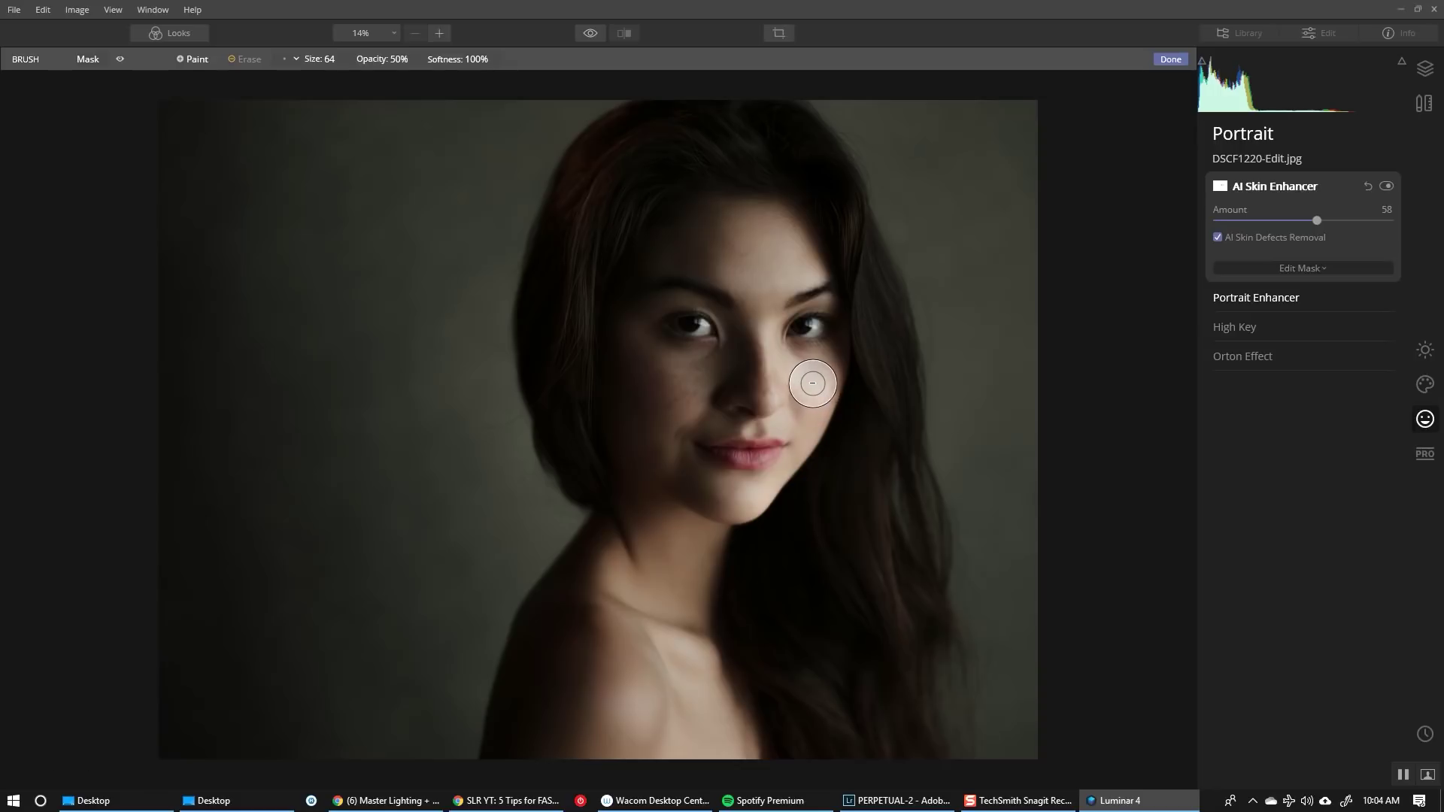
key(bracketleft)
mouse_move(707, 421)
mouse_down()
mouse_move(653, 387)
mouse_move(697, 374)
mouse_move(672, 402)
mouse_move(769, 396)
mouse_up()
key(bracketleft)
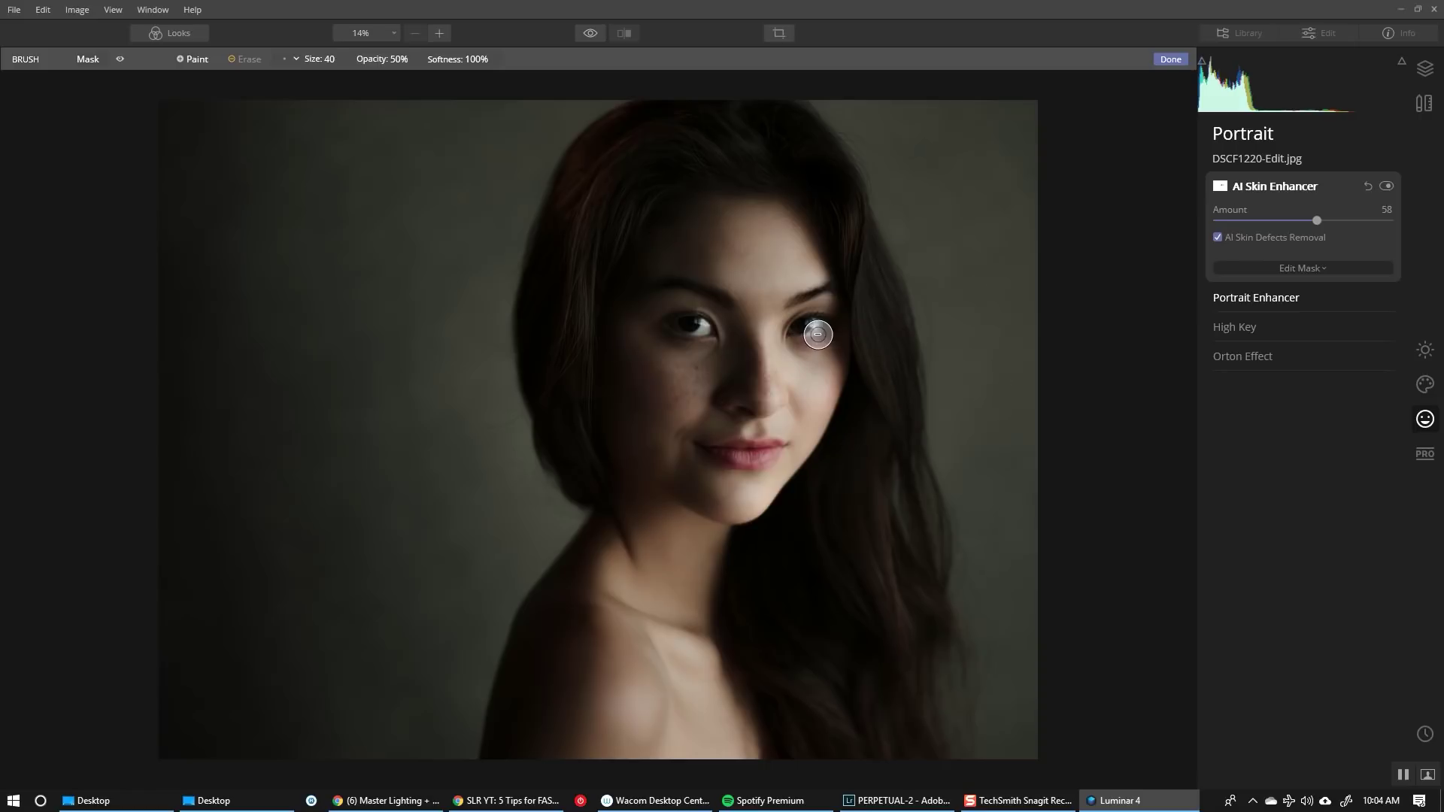
click(1171, 59)
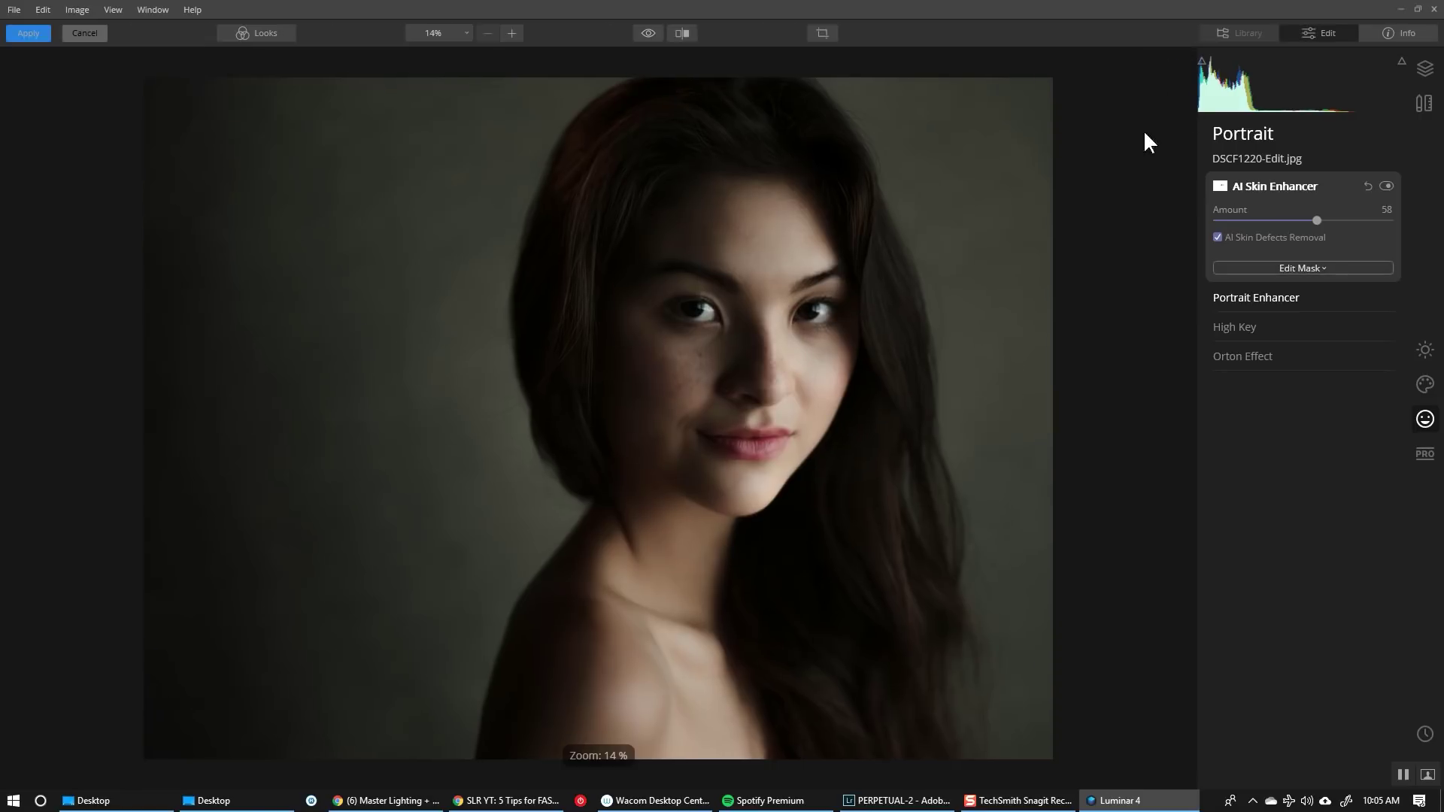
Compare the portrait before and after with the split view, sweeping the divider across the face.
click(682, 36)
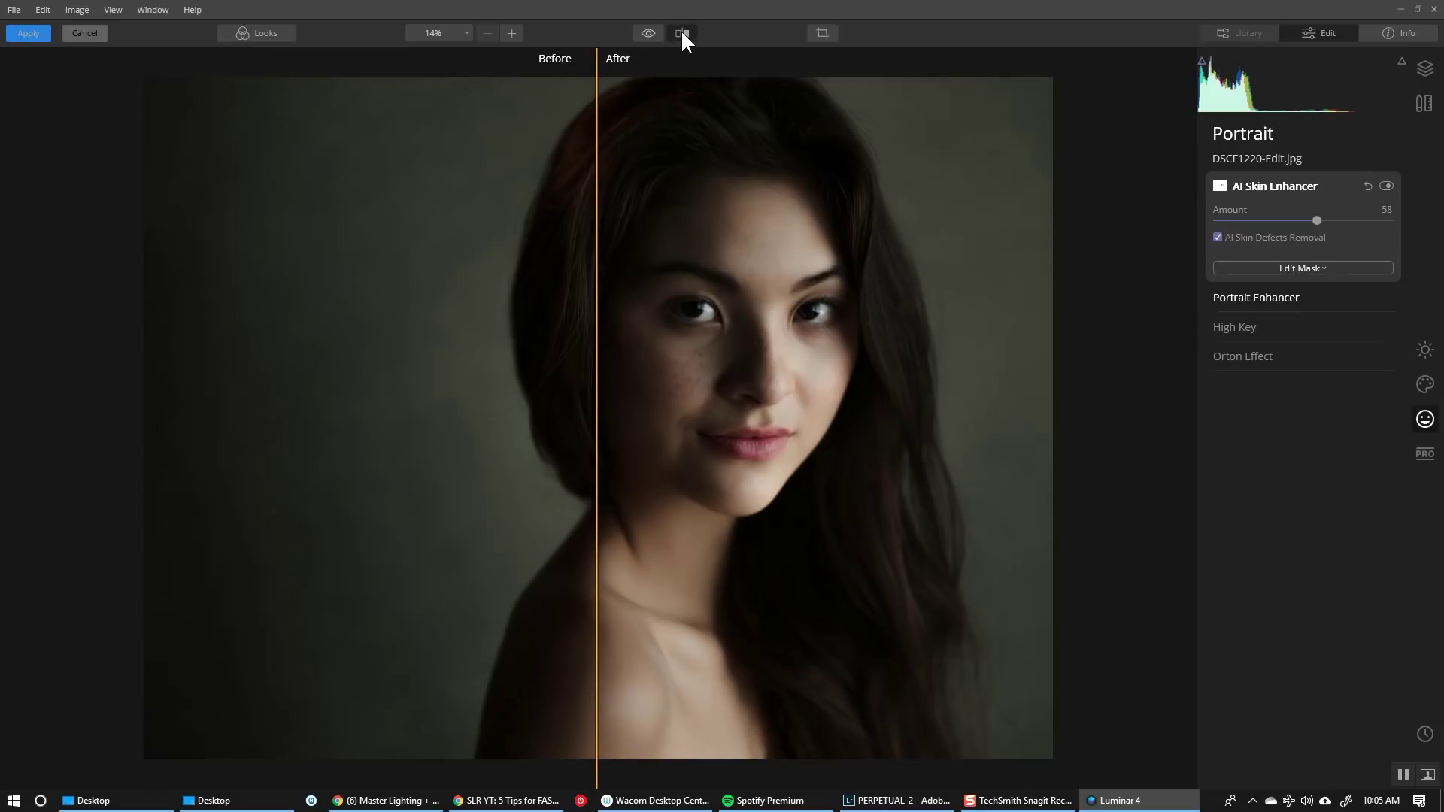
drag(603, 239, 436, 368)
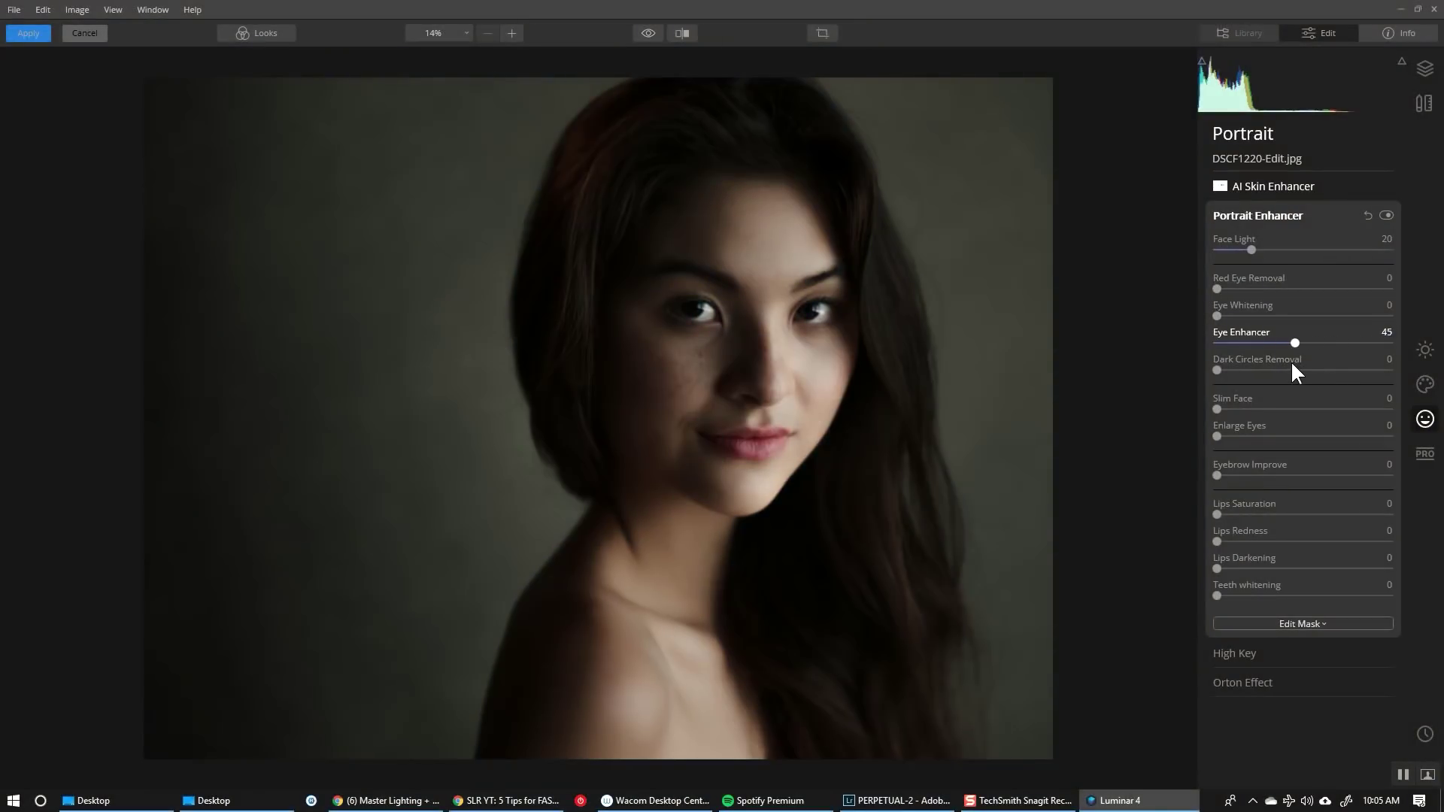
Set the Portrait Enhancer's Eye Enhancer to 50 and Eye Whitening to 10.
drag(1298, 364, 1299, 364)
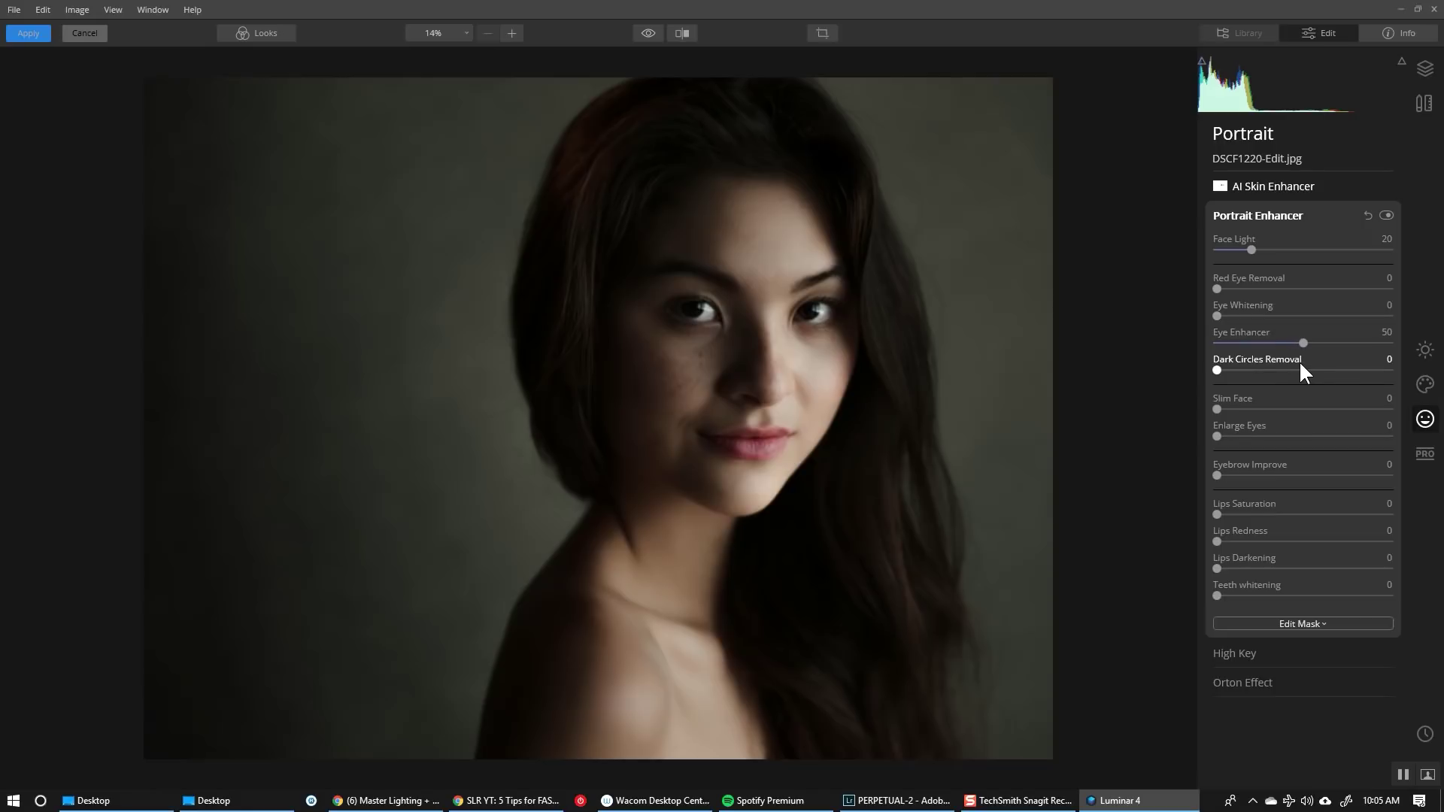
drag(1217, 316, 1428, 332)
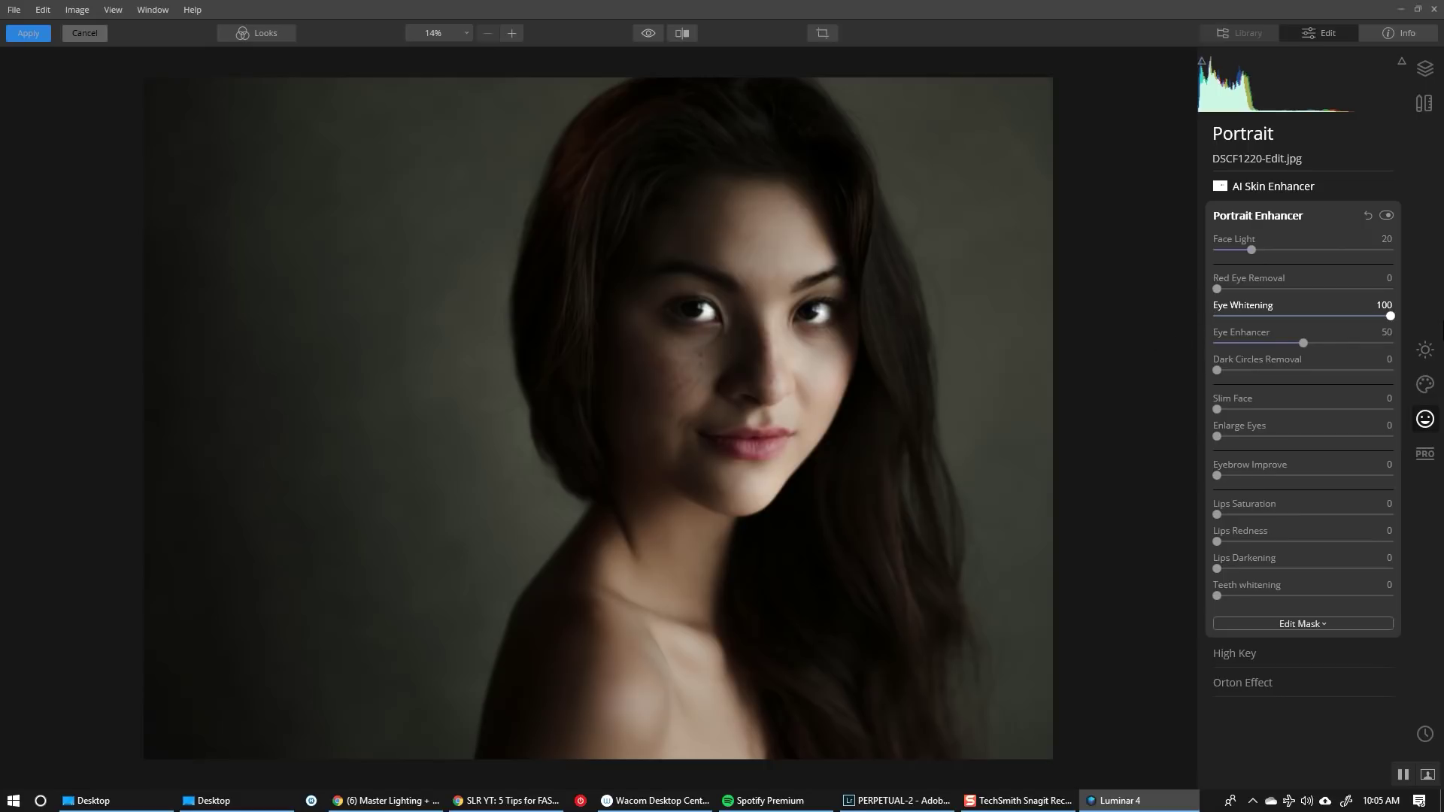
drag(1391, 316, 1244, 331)
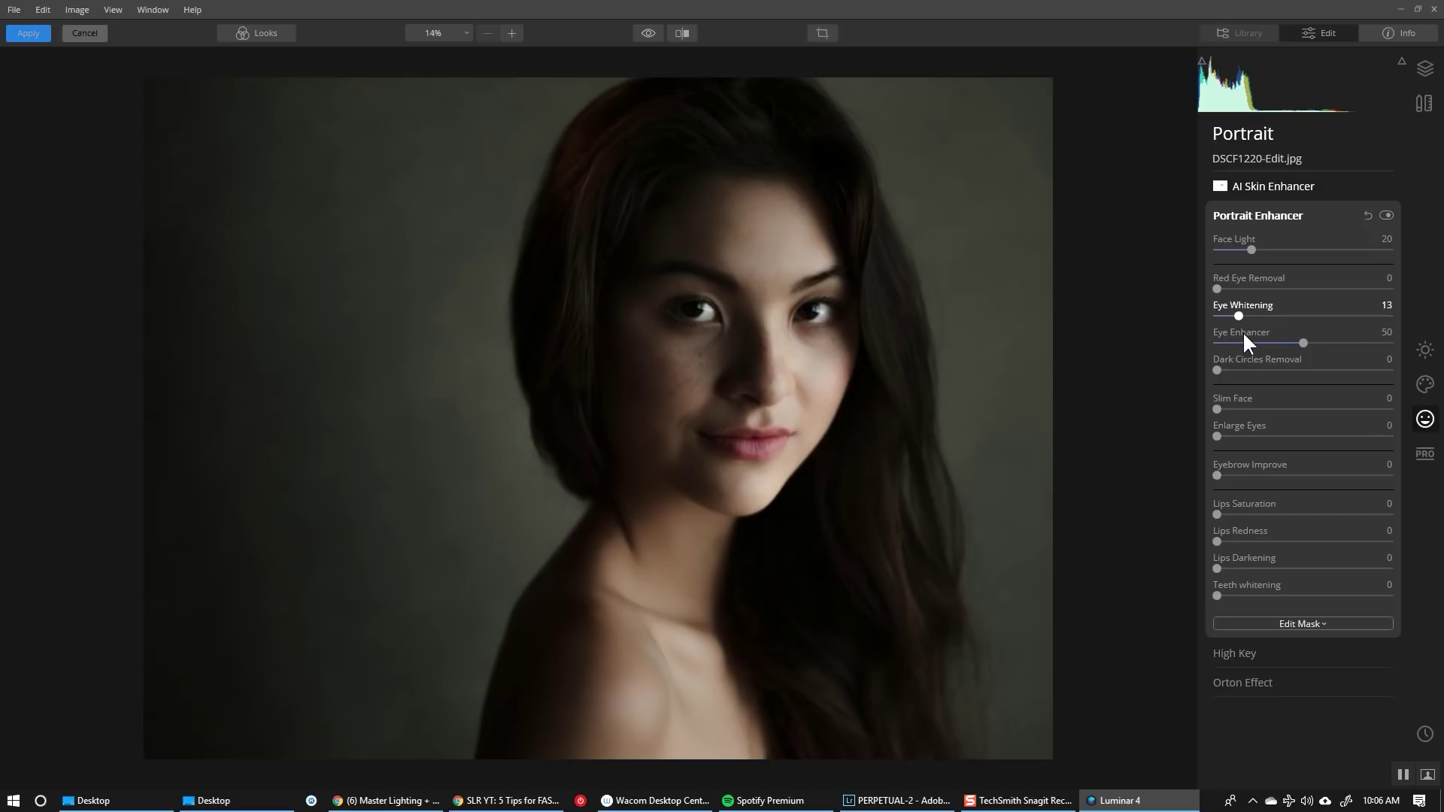
drag(1240, 335, 1238, 334)
Set the Portrait Enhancer's Dark Circles Removal to 70.
click(466, 32)
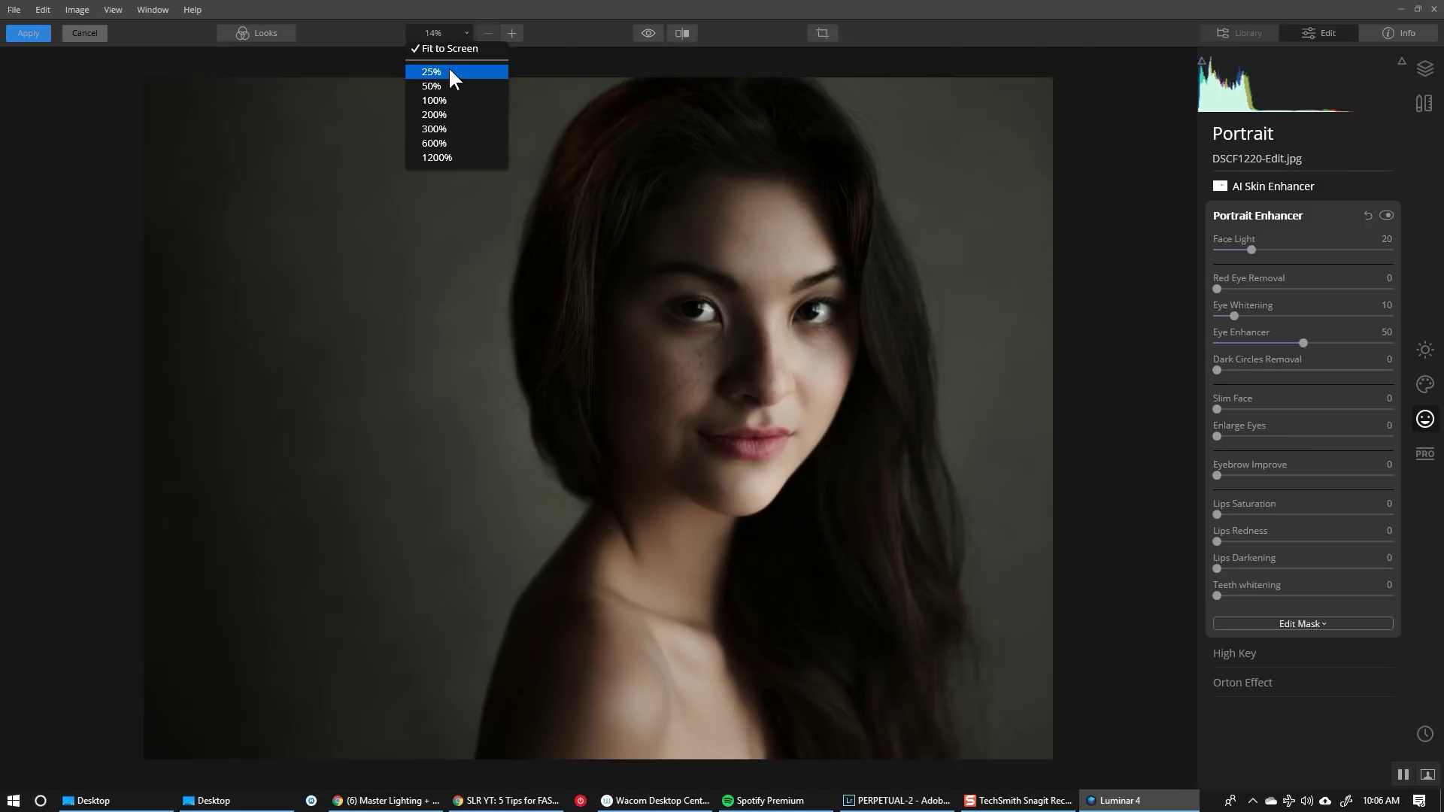
click(449, 69)
click(463, 35)
click(464, 46)
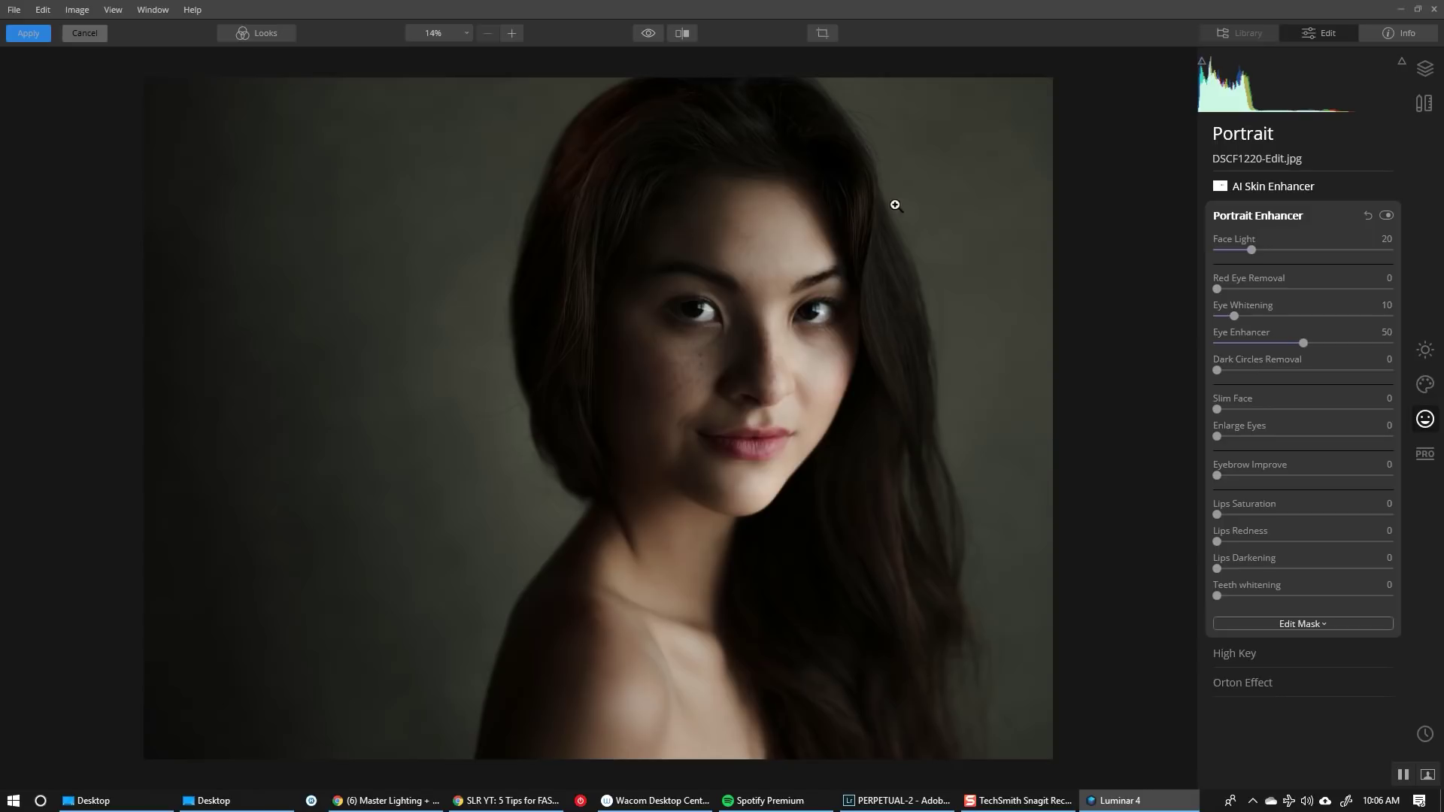
mouse_move(1216, 369)
mouse_down()
mouse_move(1396, 369)
mouse_move(1203, 383)
mouse_up()
drag(1362, 390, 1340, 390)
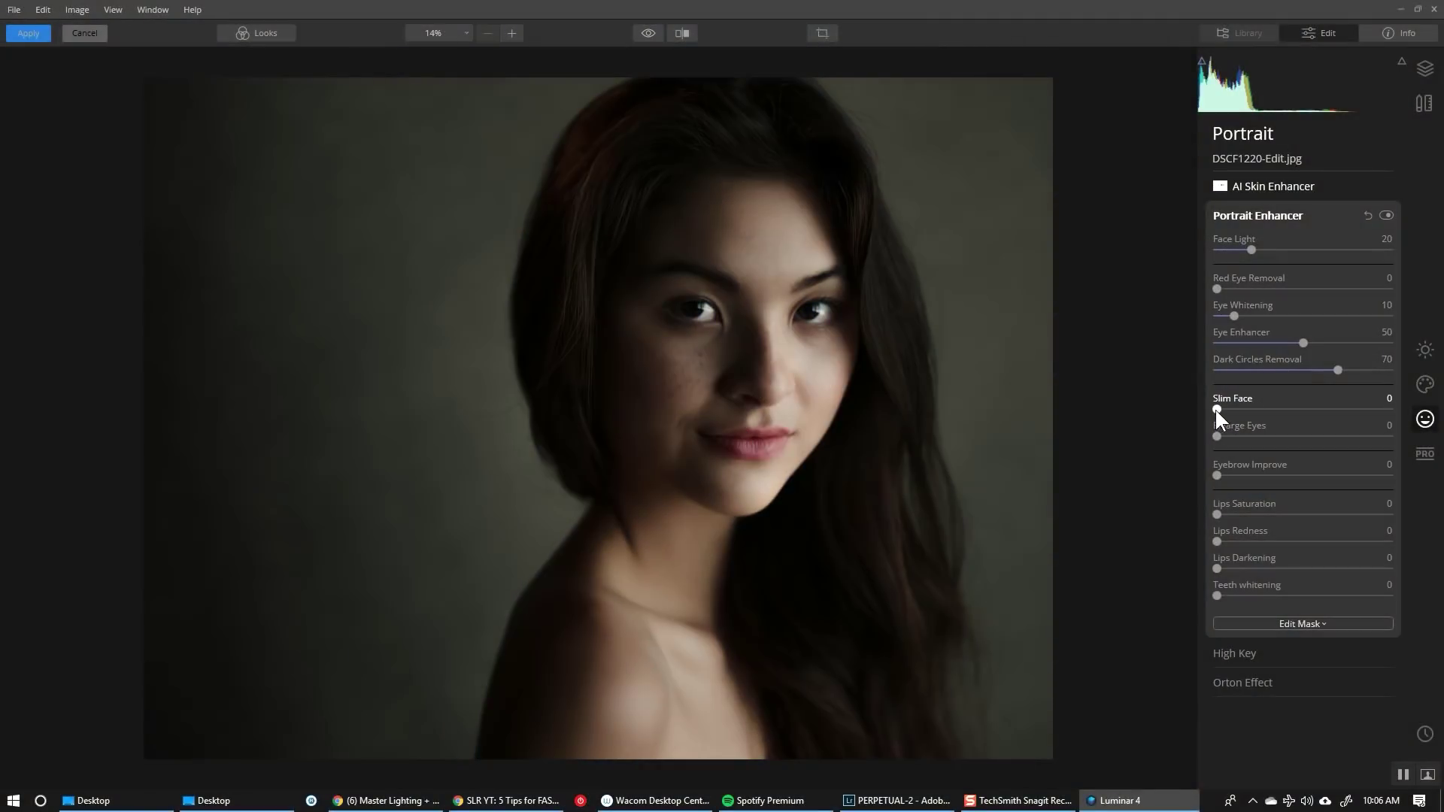
mouse_move(1216, 409)
mouse_down()
mouse_move(1396, 406)
mouse_move(1228, 410)
mouse_up()
double_click(1253, 411)
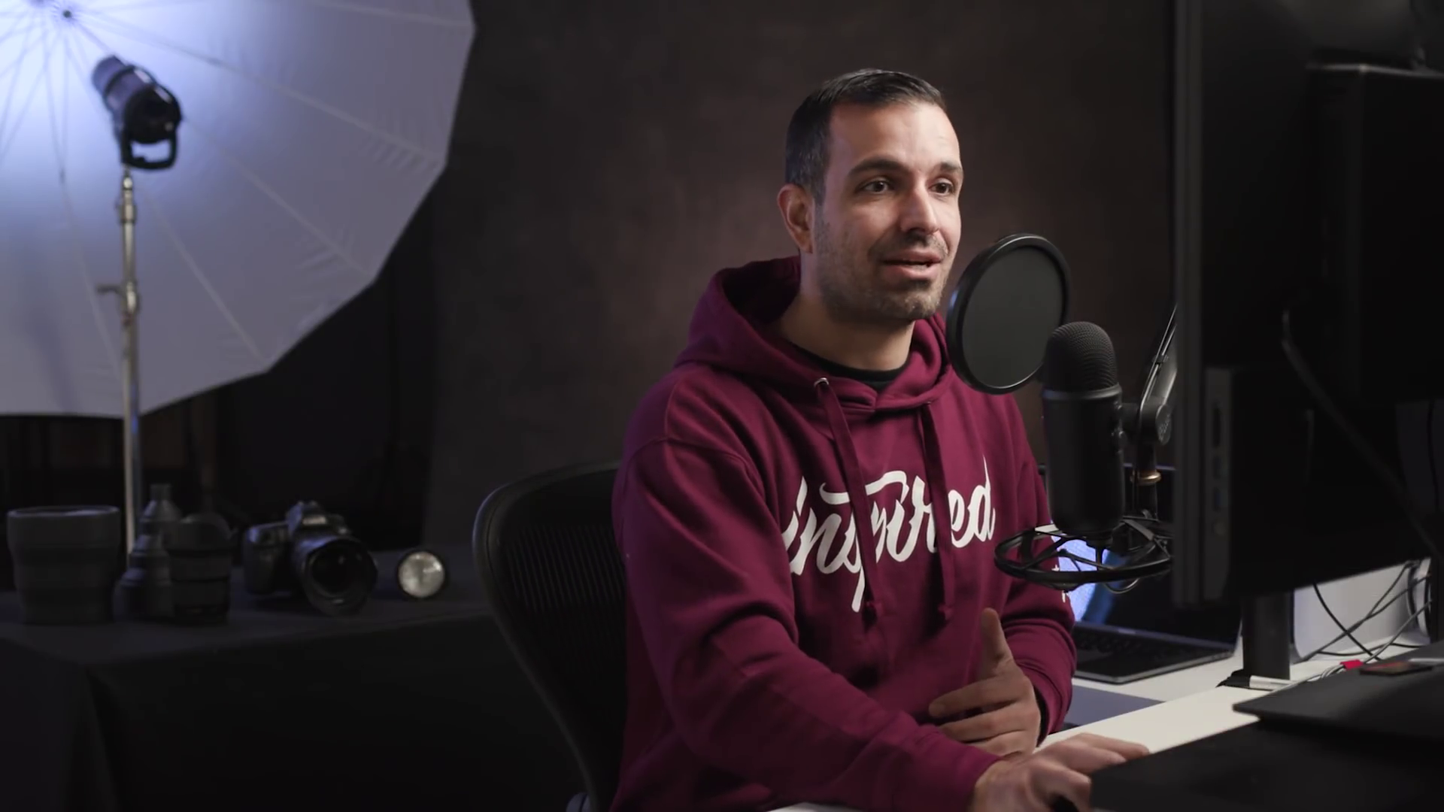
drag(1237, 434, 1396, 436)
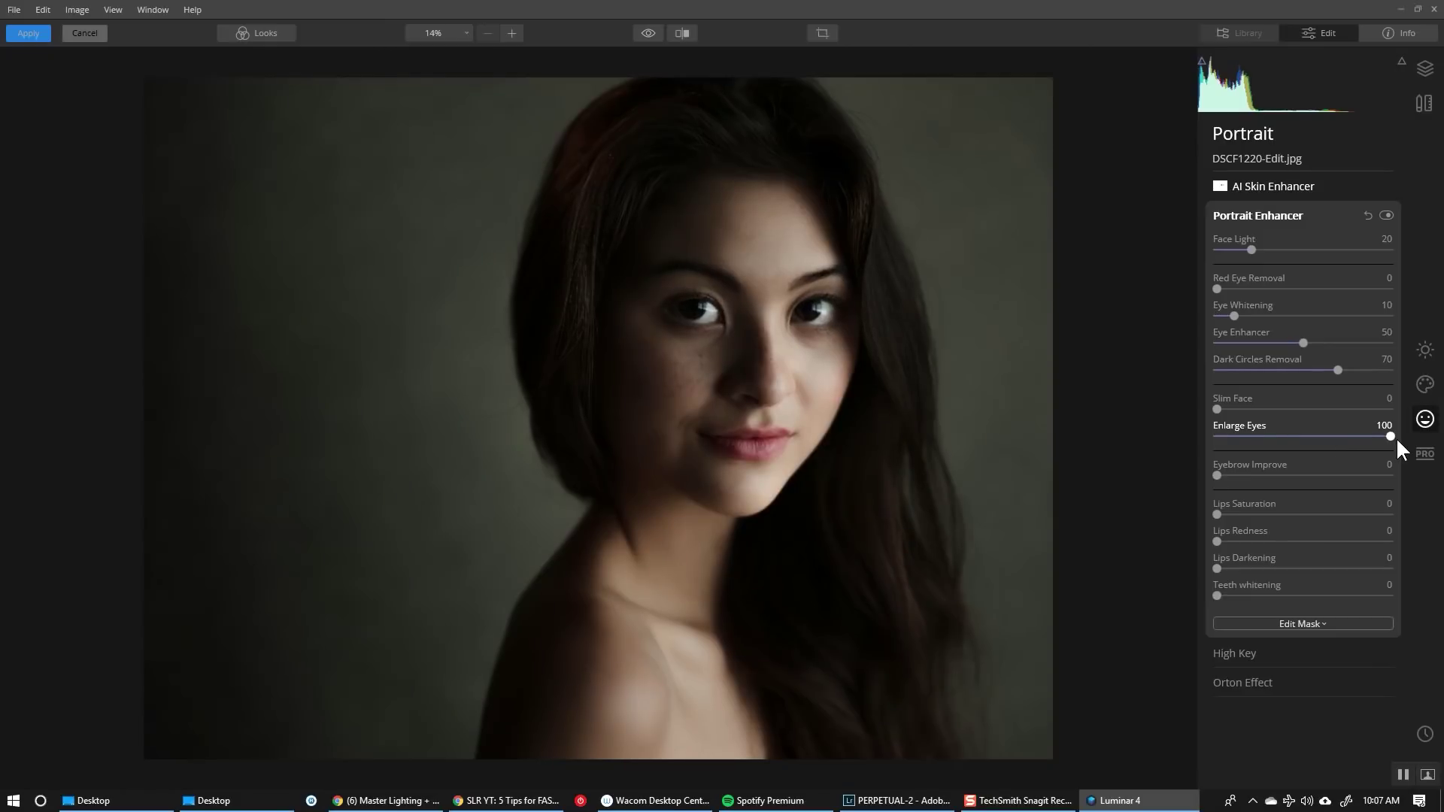
drag(1277, 437, 1391, 436)
double_click(1391, 437)
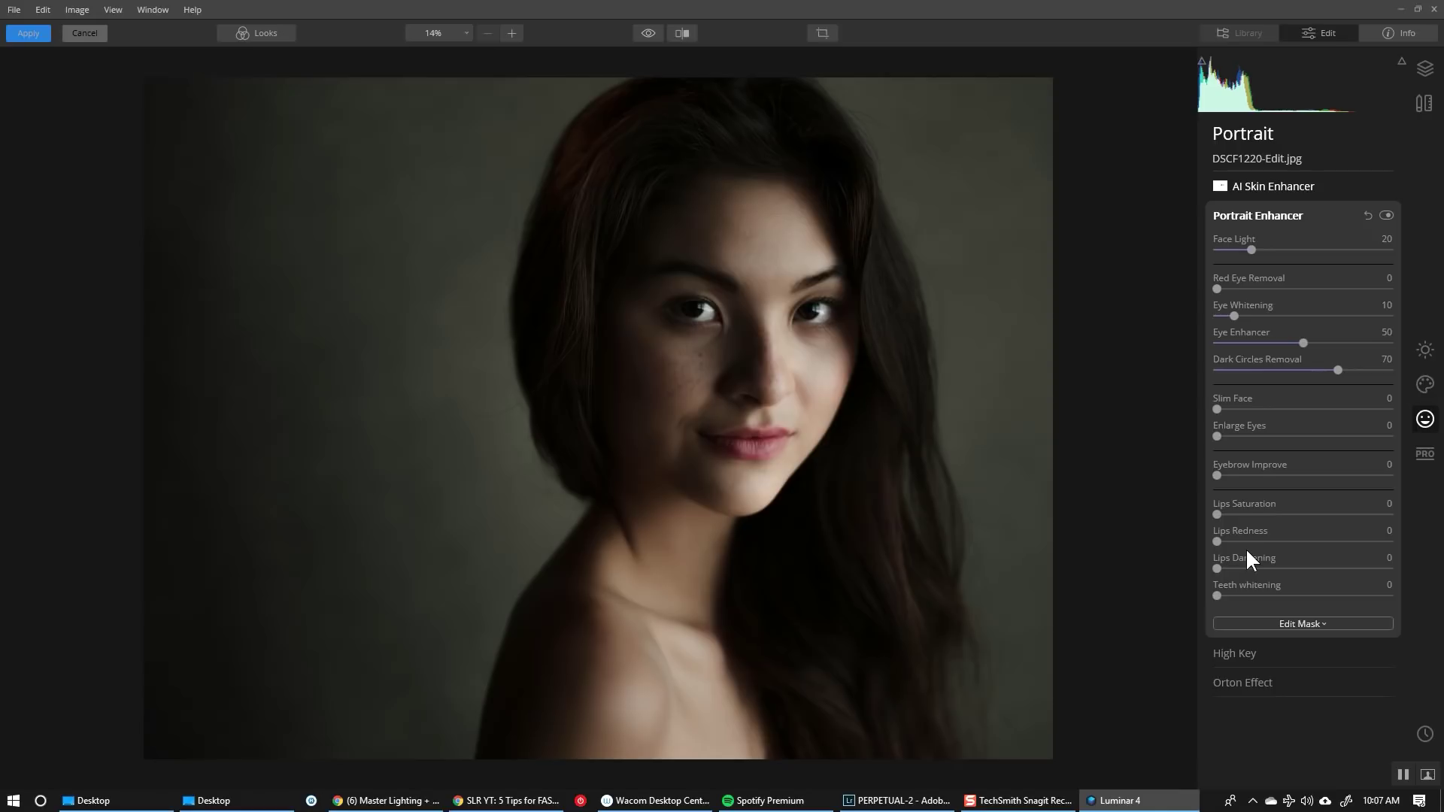
click(1223, 480)
drag(1221, 474, 1182, 477)
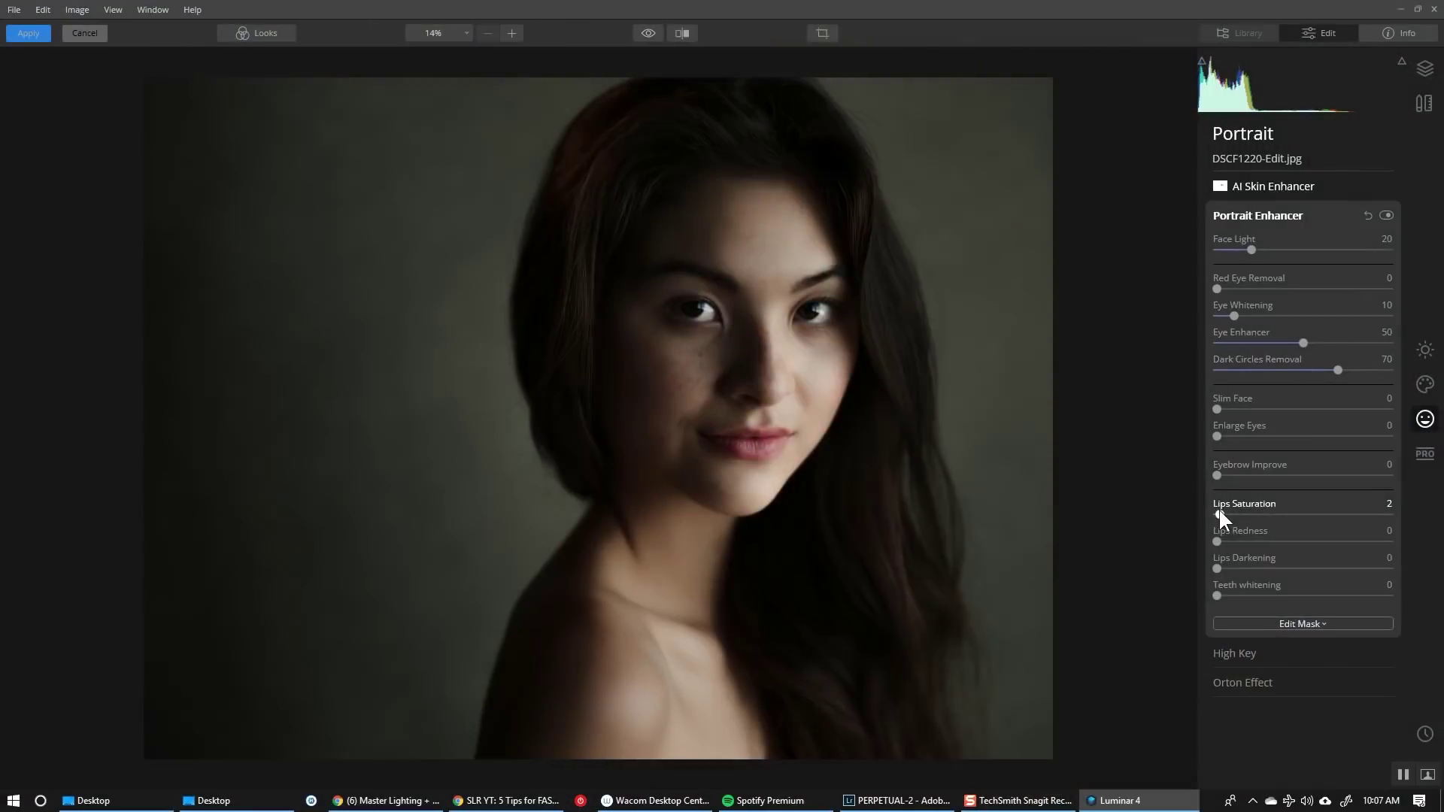
Set Lips Saturation to 20, Lips Redness to 20 and Lips Darkening to 40.
drag(1218, 514, 1260, 542)
drag(1253, 536, 1288, 575)
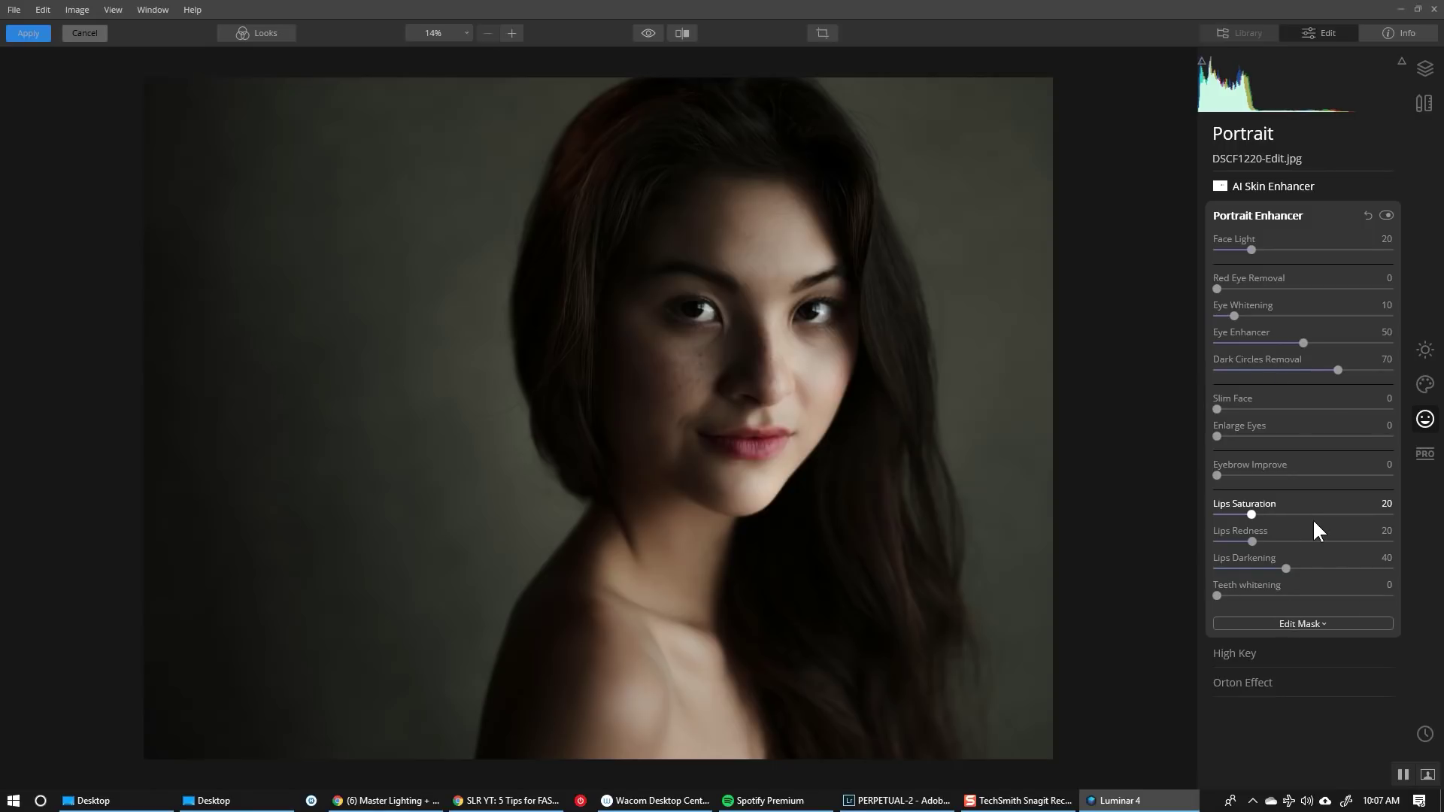
Apply the High Key effect with Amount 20, Standard High Key 10, Dynamic High Key 10 and Blacks 70.
click(1305, 653)
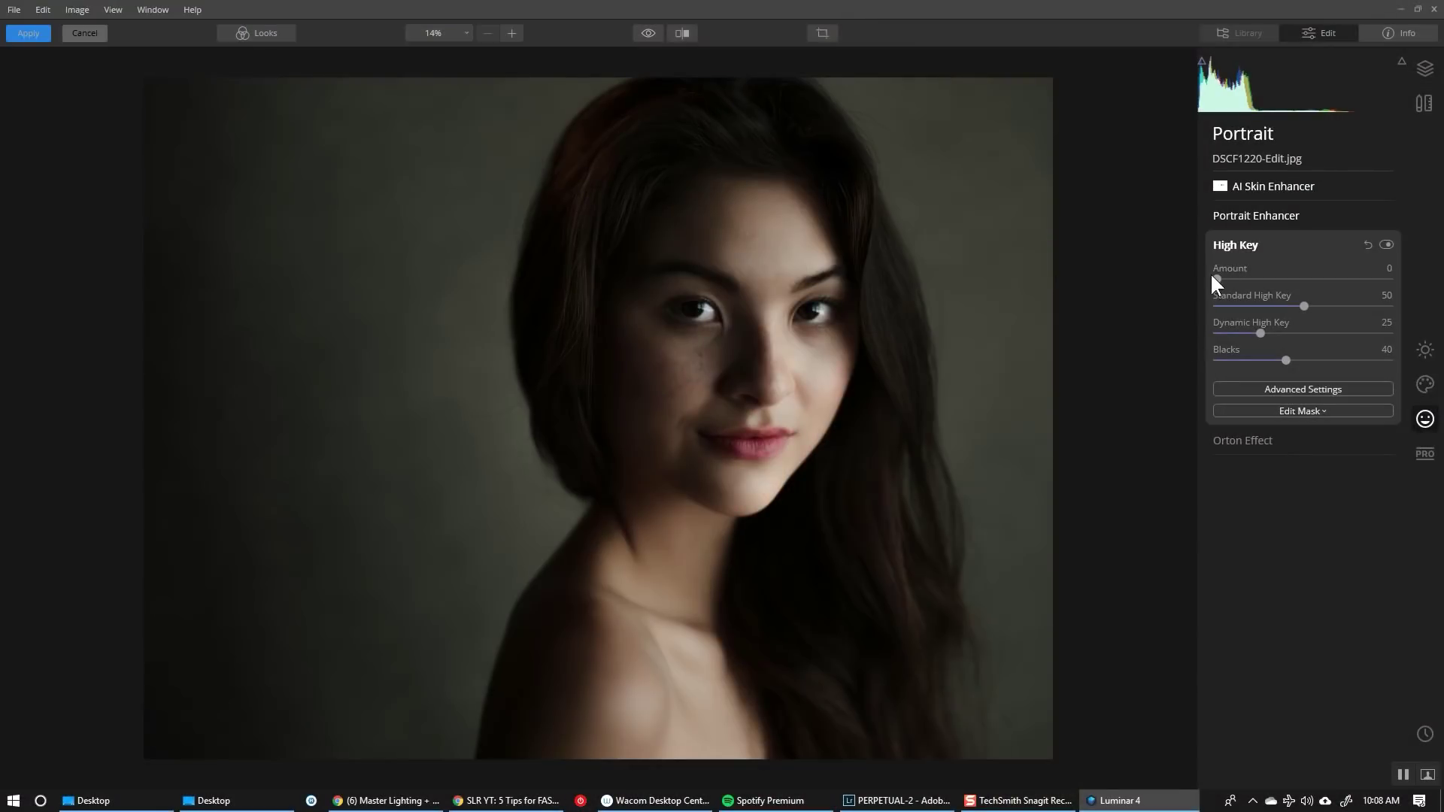
drag(1215, 278, 1248, 278)
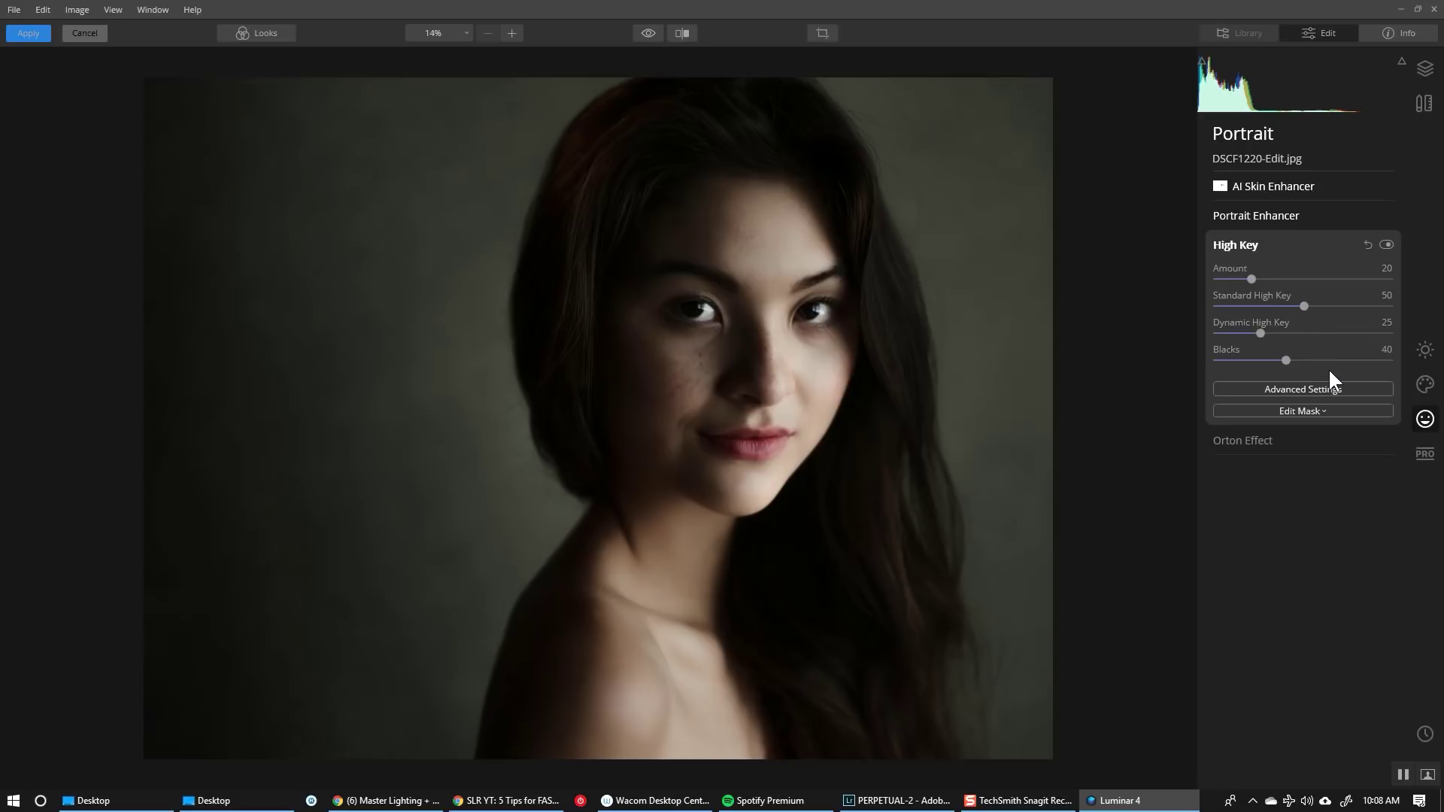
drag(1303, 301, 1234, 345)
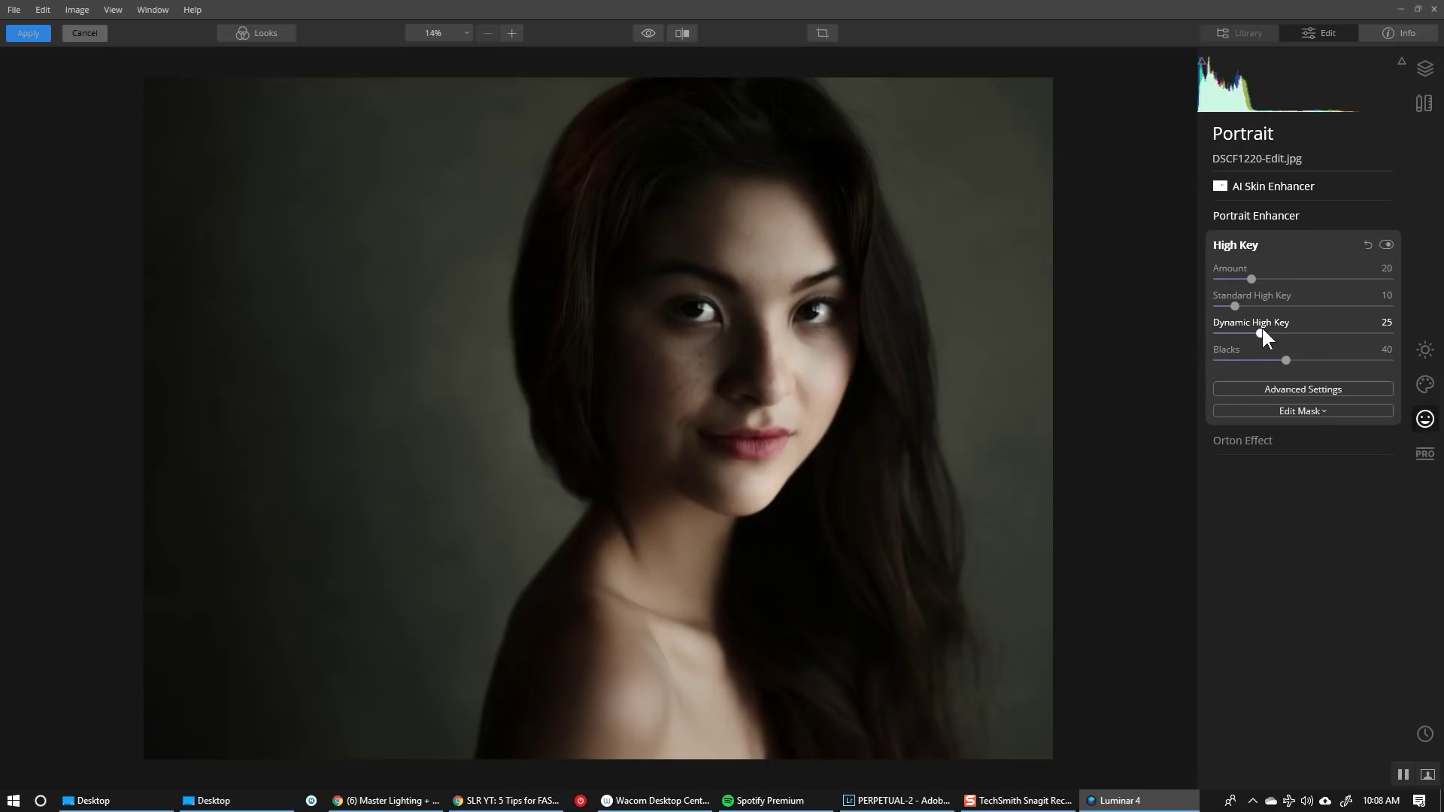
drag(1262, 330, 1328, 367)
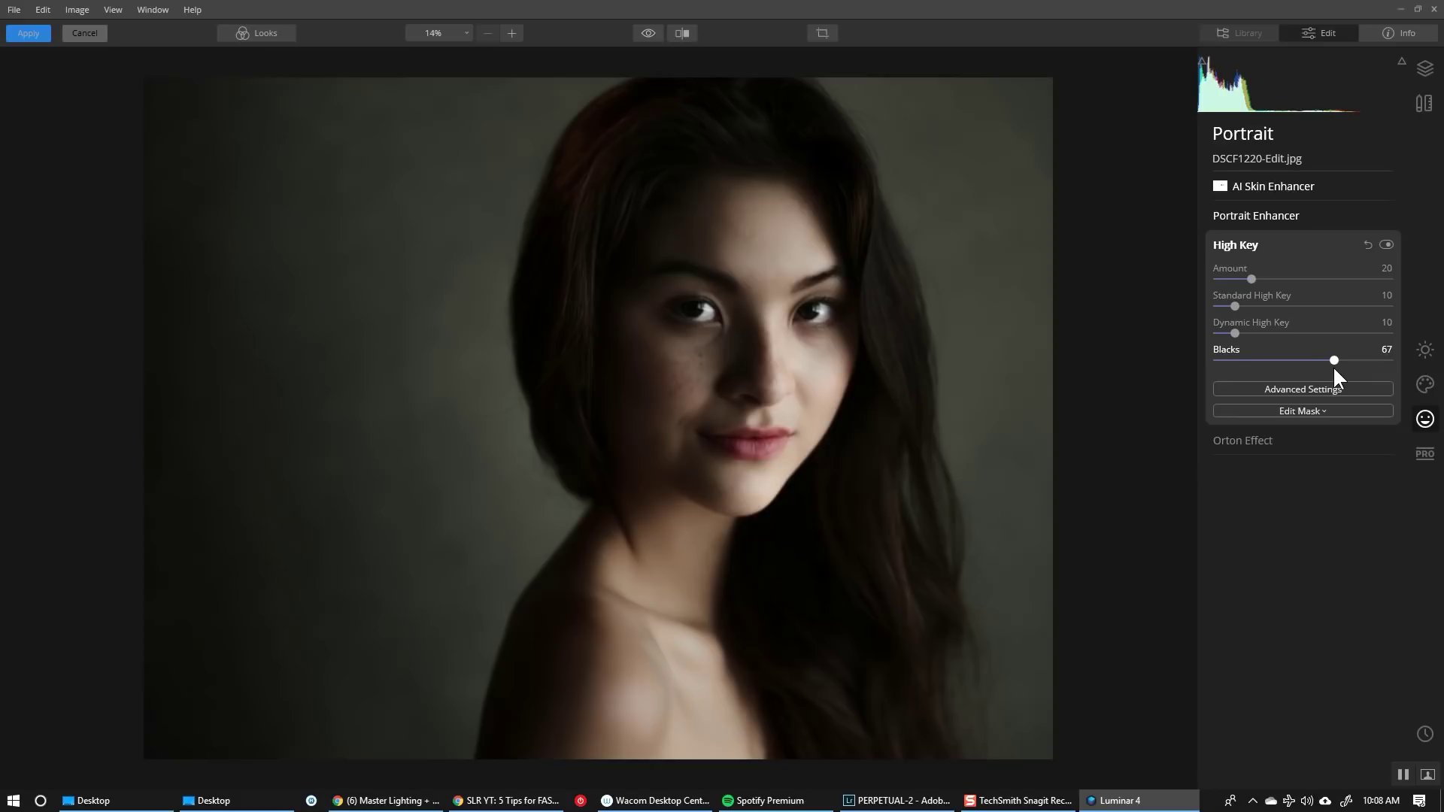
drag(1337, 369, 1339, 369)
Toggle the High Key effect off and on to compare its influence on the portrait.
click(1386, 244)
click(1386, 245)
click(1386, 244)
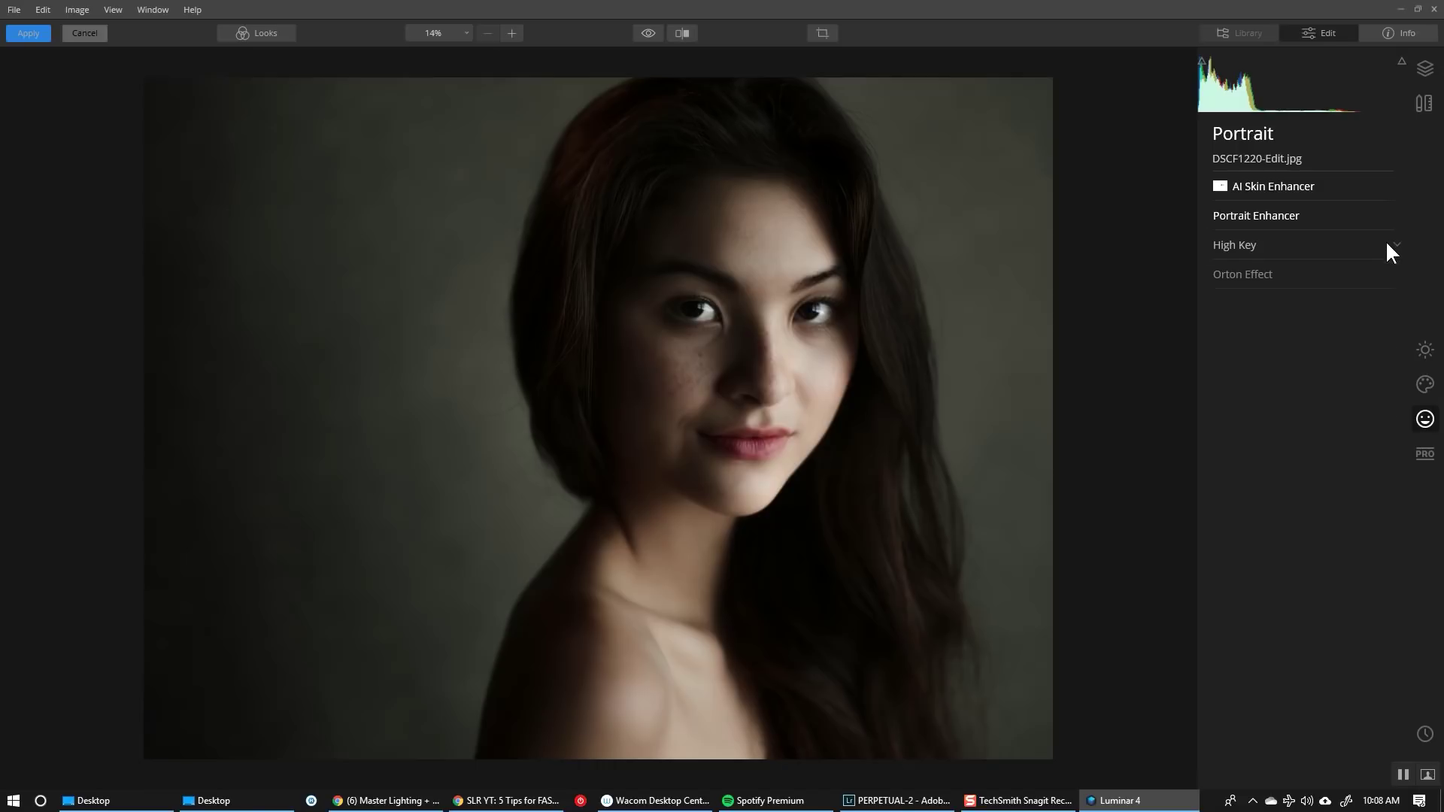
click(1387, 246)
click(1383, 242)
click(1386, 245)
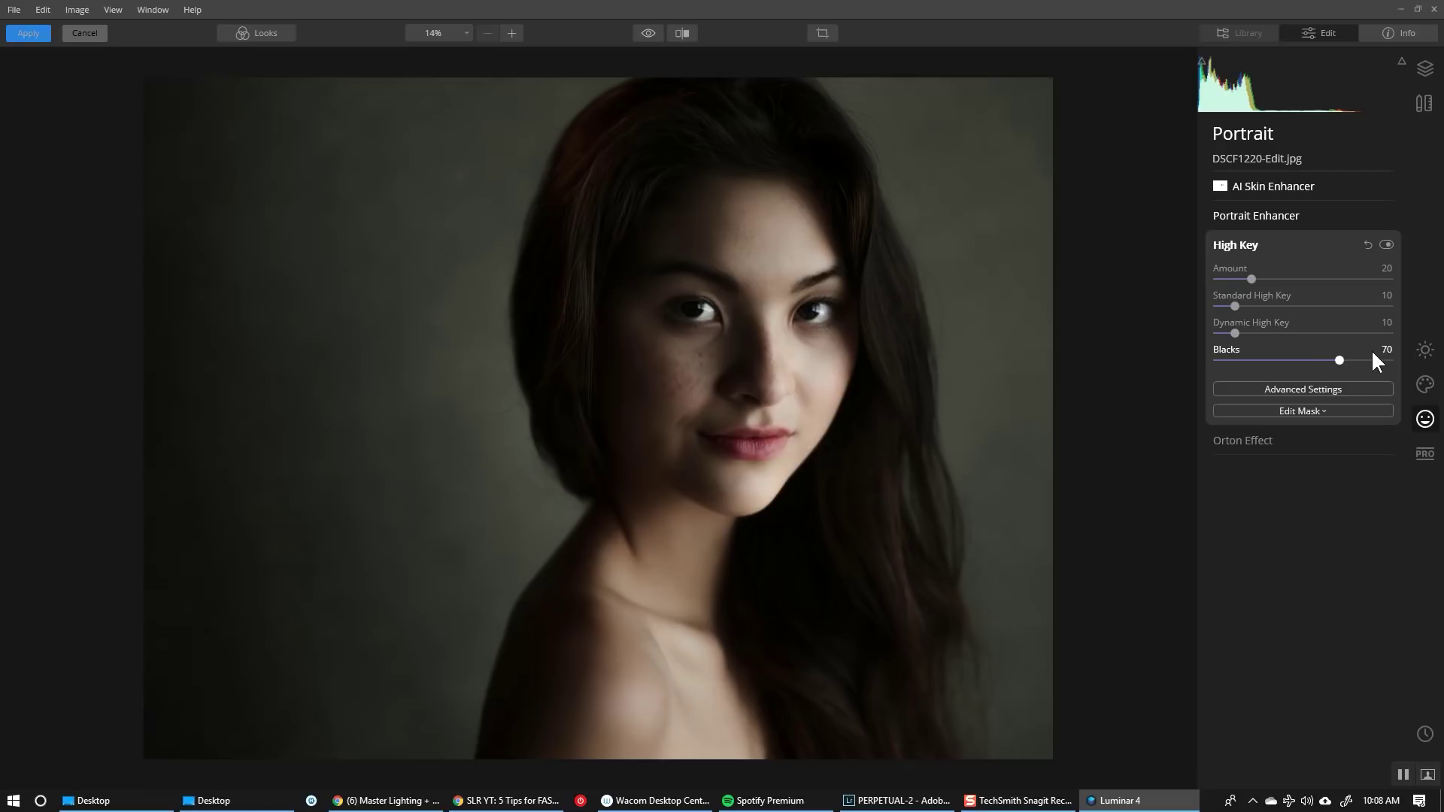
Raise the High Key Blacks to 80 and set its advanced Glow to 50 and Contrast to 20.
click(1343, 391)
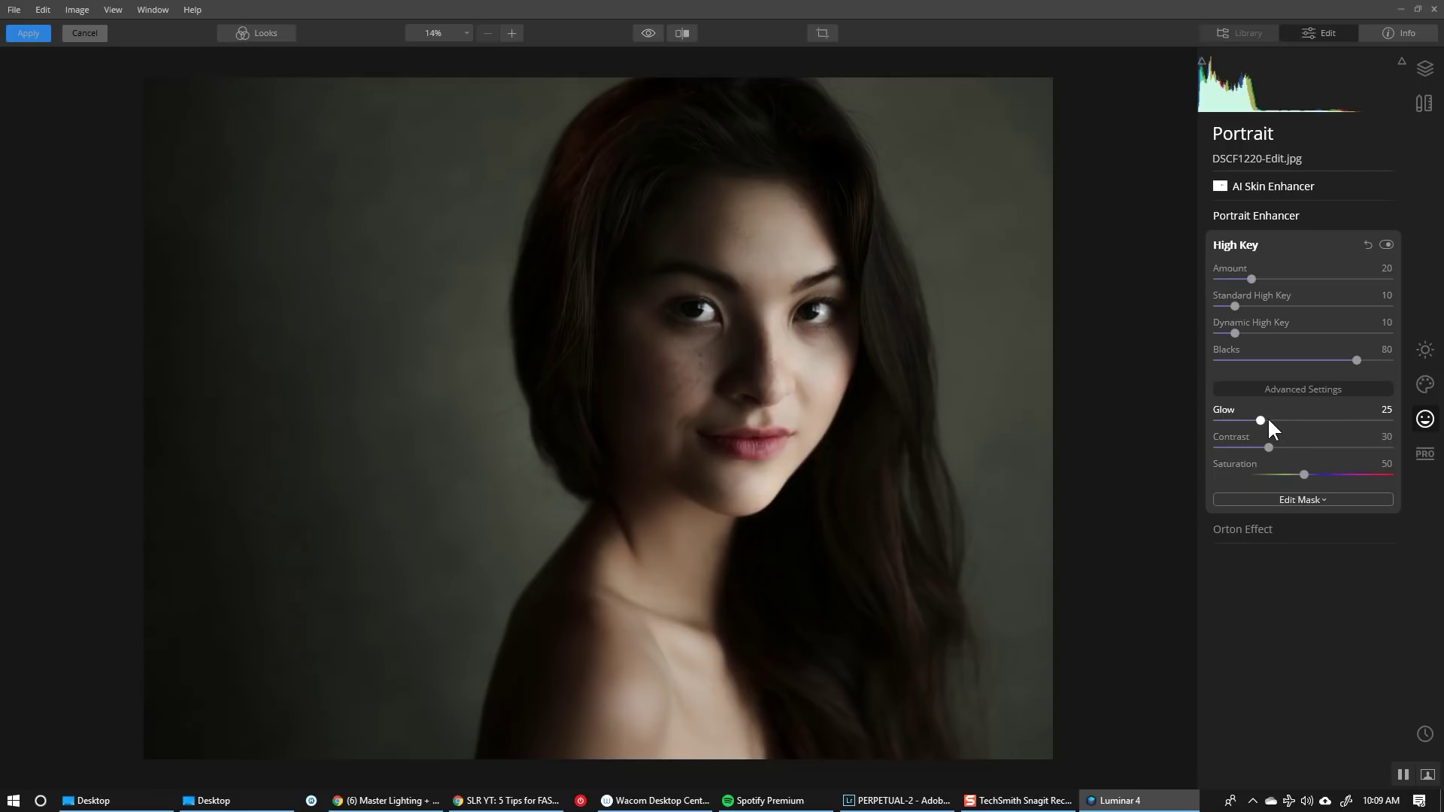
drag(1310, 419, 1260, 433)
drag(1283, 421, 1300, 422)
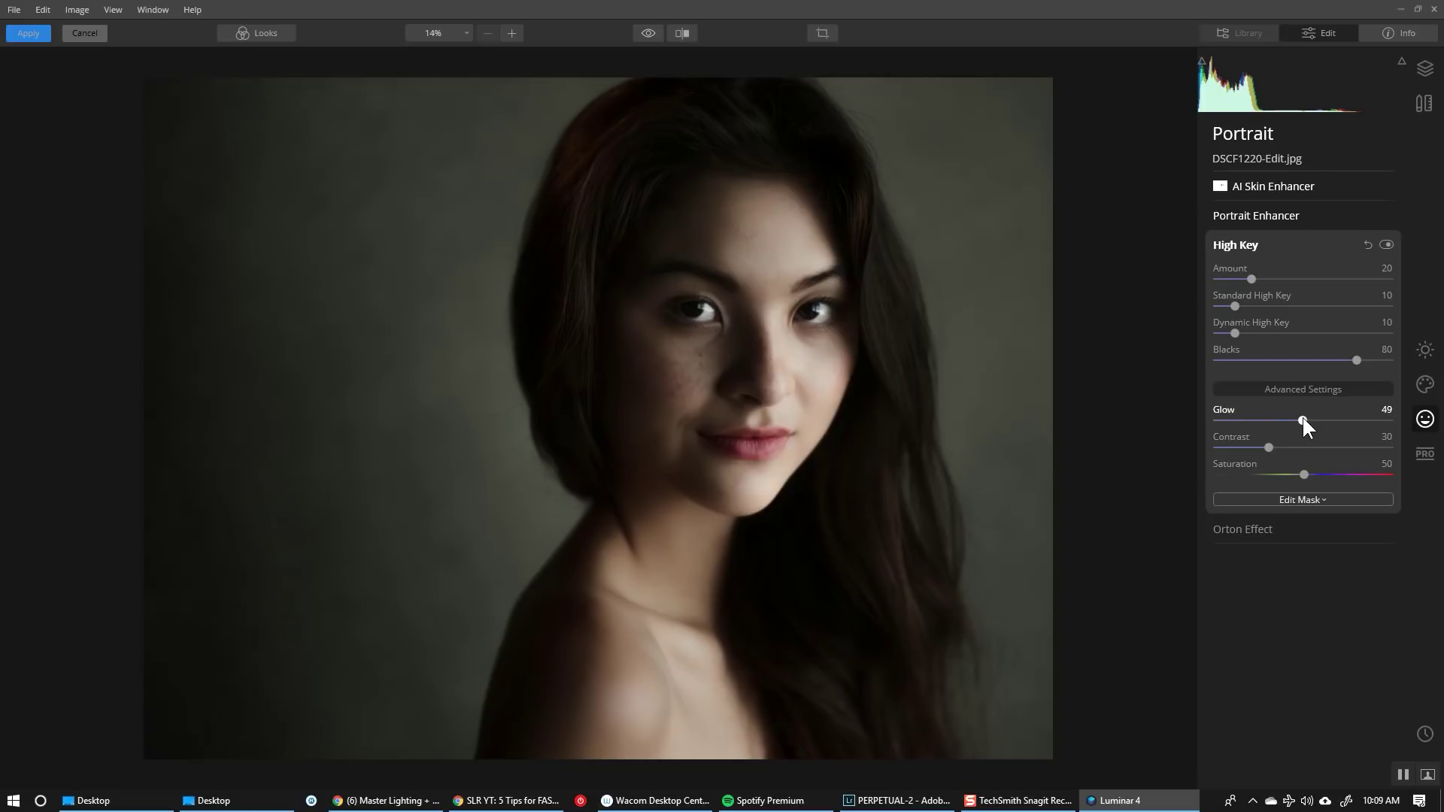
mouse_move(1303, 420)
mouse_down()
mouse_move(1261, 420)
mouse_move(1305, 419)
mouse_up()
drag(1266, 446, 1247, 453)
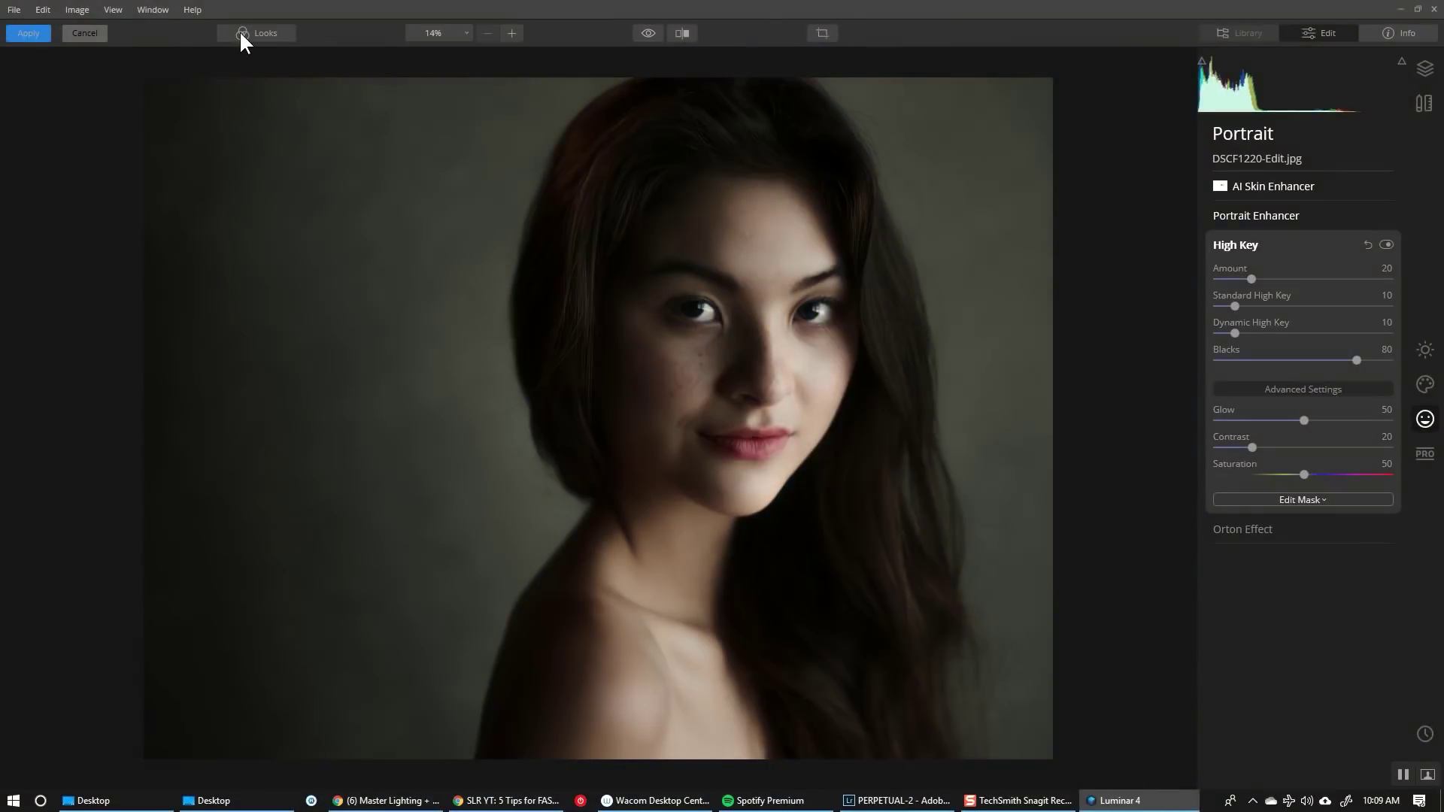
Show the collection of Luminar Looks presets.
click(241, 33)
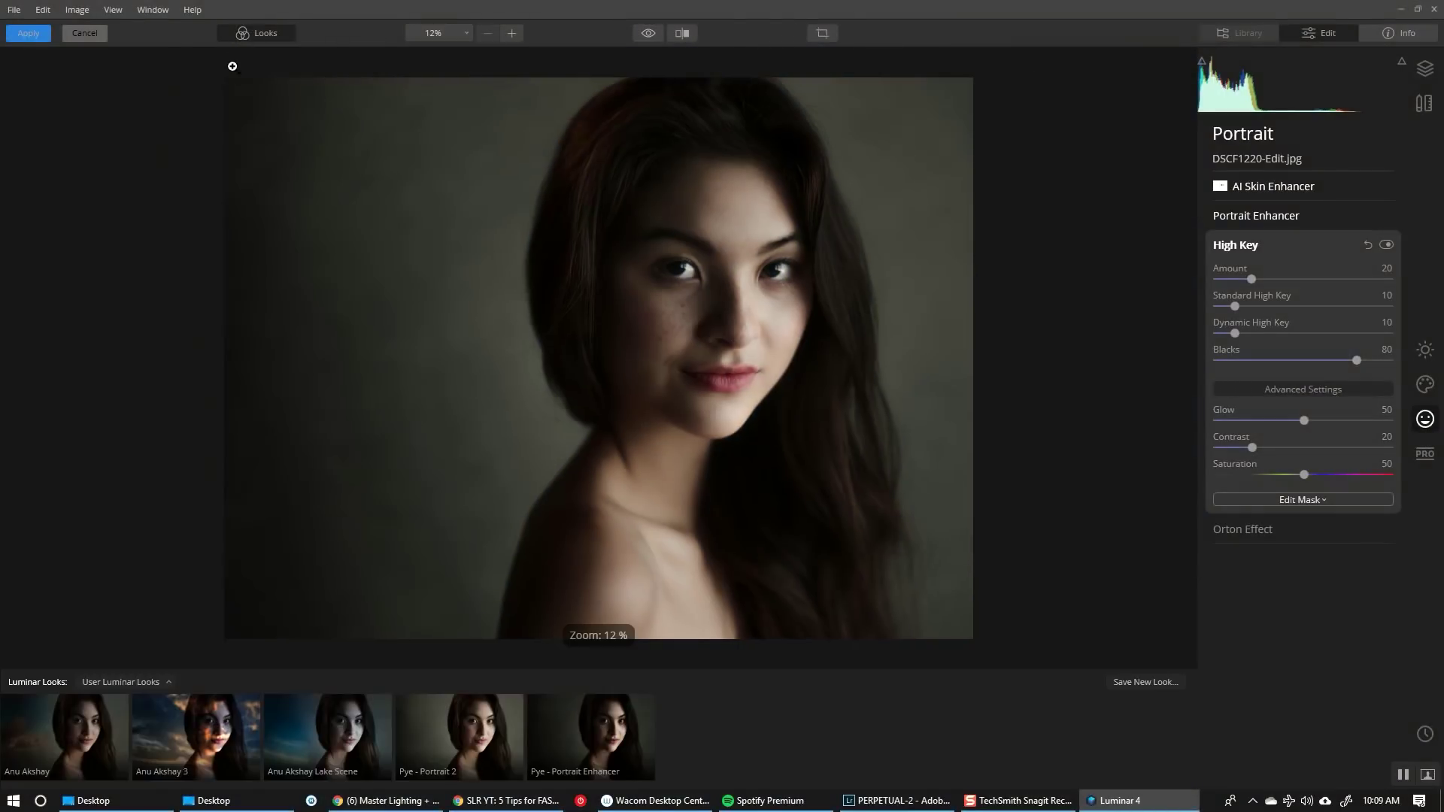